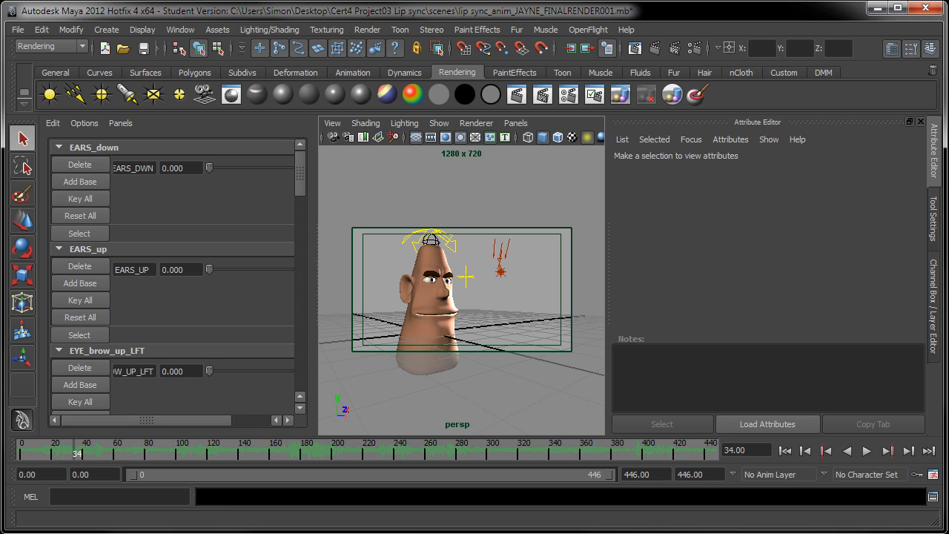
# Switch to the file explorer and examine the first Jayne_monologue frames in the jayne sequence001 folder.
pyautogui.click(419, 527)
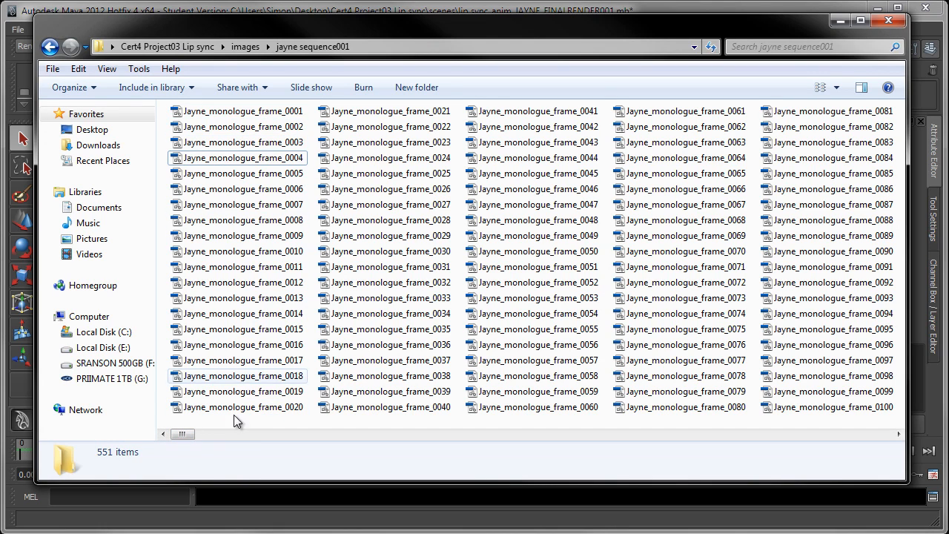
pyautogui.moveTo(201, 434)
pyautogui.mouseDown()
pyautogui.moveTo(781, 434)
pyautogui.moveTo(820, 424)
pyautogui.moveTo(722, 434)
pyautogui.moveTo(189, 440)
pyautogui.mouseUp()
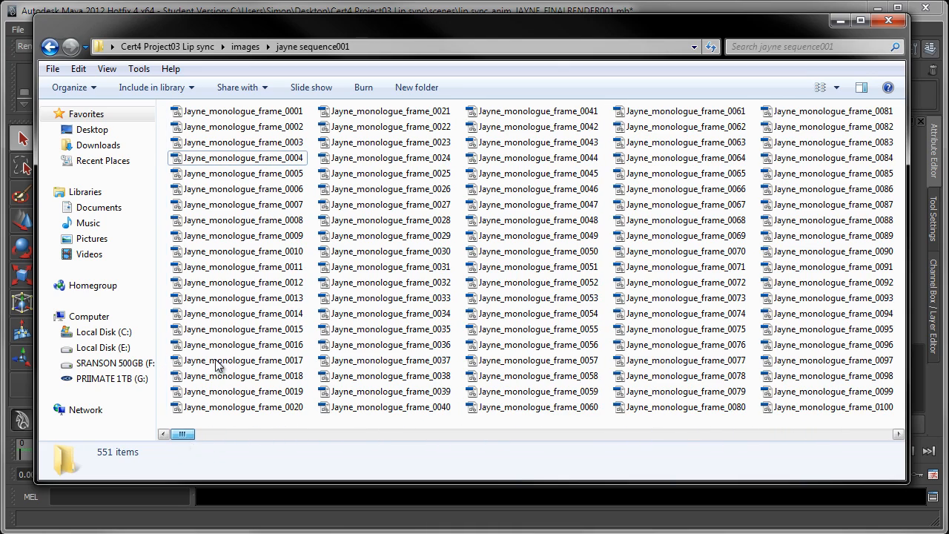
pyautogui.click(280, 112)
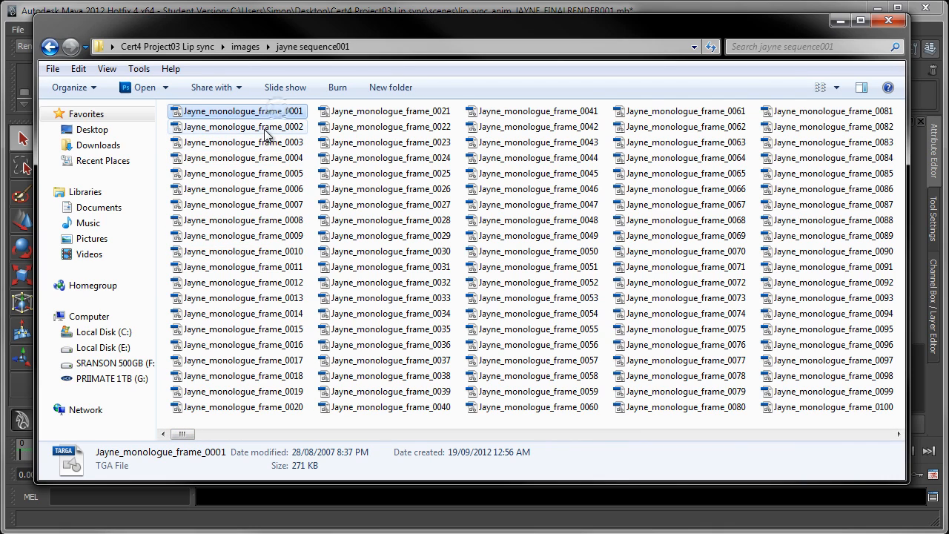
pyautogui.click(260, 126)
pyautogui.click(258, 143)
pyautogui.click(256, 159)
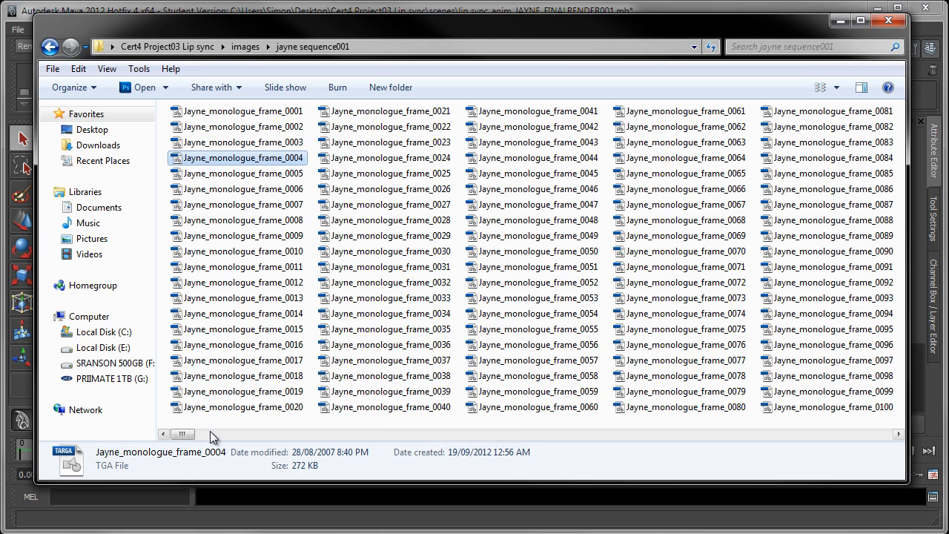
pyautogui.moveTo(189, 437)
pyautogui.mouseDown()
pyautogui.moveTo(374, 413)
pyautogui.moveTo(491, 417)
pyautogui.moveTo(249, 397)
pyautogui.moveTo(176, 451)
pyautogui.mouseUp()
pyautogui.click(287, 112)
# Locate the JayneCobb_Sound 10 audio file in the Cert4 Project03 Lip sync project's sound folder.
pyautogui.press('BackSpace')
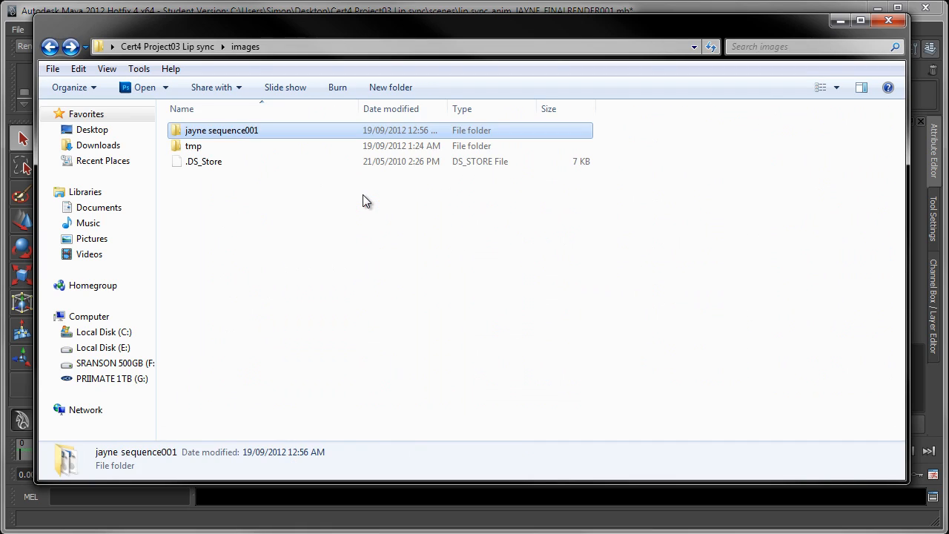
pyautogui.press('BackSpace')
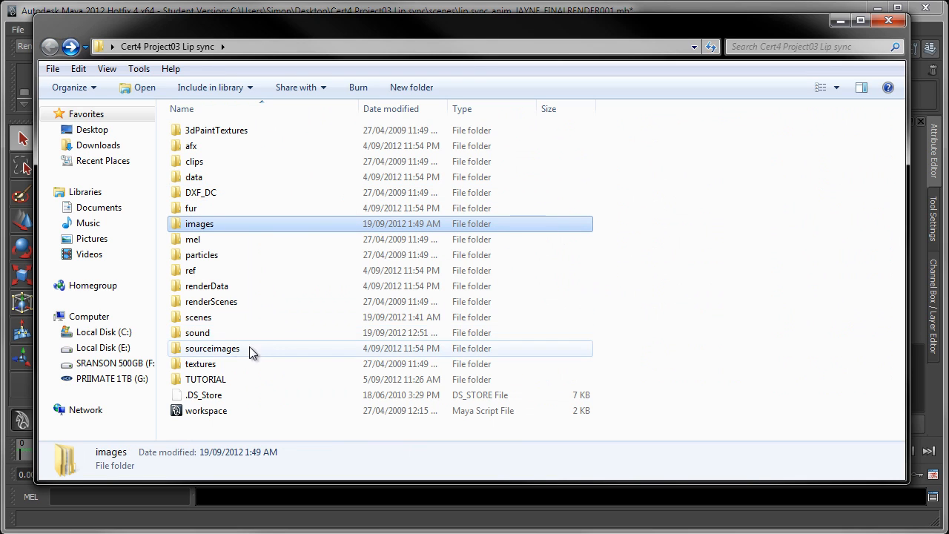
pyautogui.doubleClick(217, 337)
pyautogui.click(268, 148)
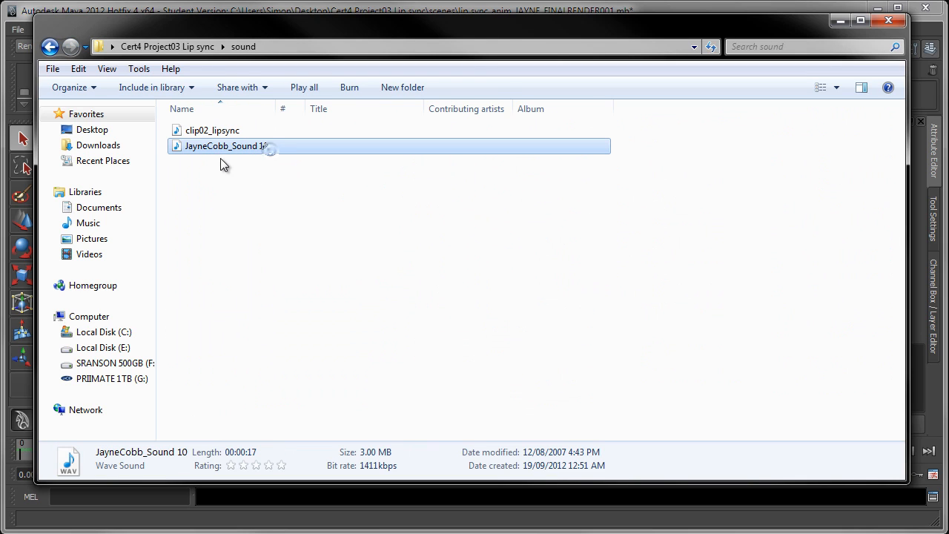
pyautogui.click(647, 7)
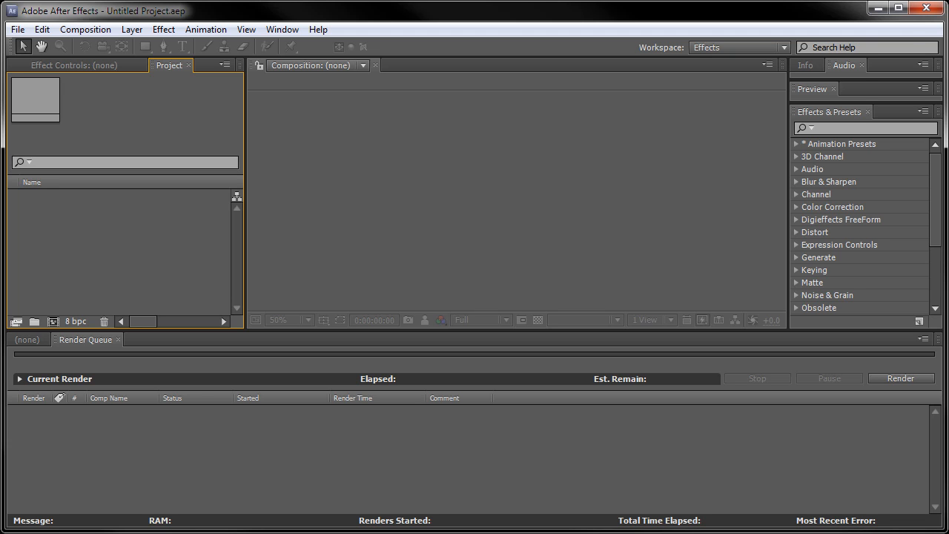
# Add only Jayne_monologue_frame_0001 from the images folder's jayne sequence001 subfolder to the After Effects project straight from the file explorer.
pyautogui.hotkey('alt', 'Tab')
pyautogui.press('BackSpace')
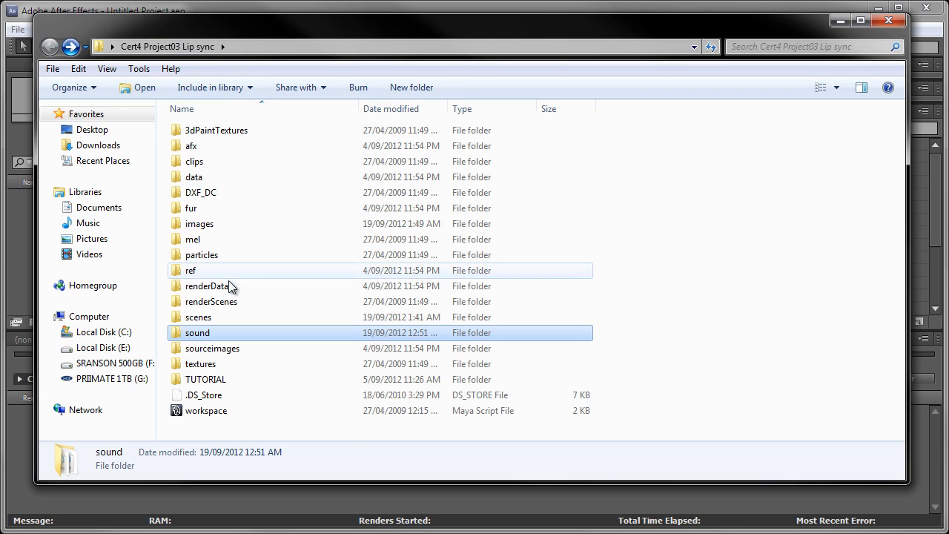
pyautogui.doubleClick(220, 224)
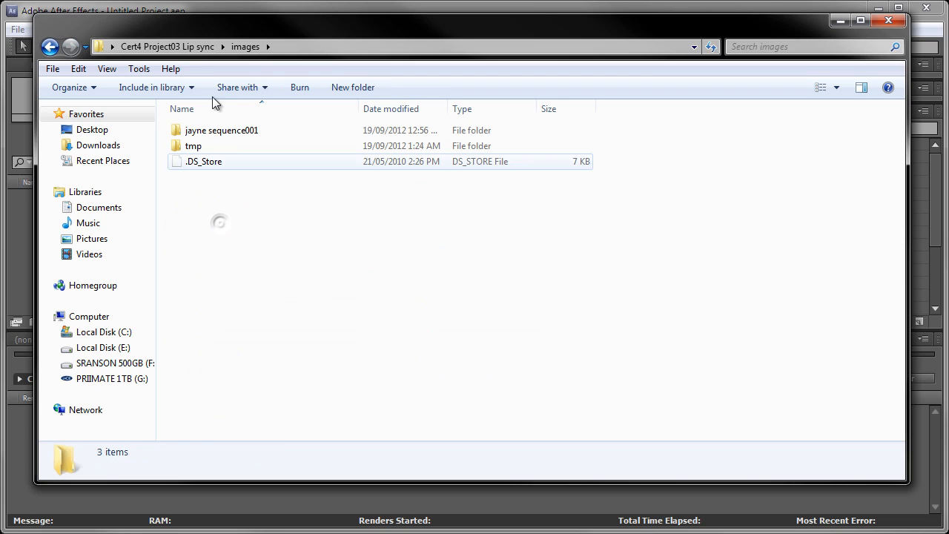
pyautogui.doubleClick(214, 133)
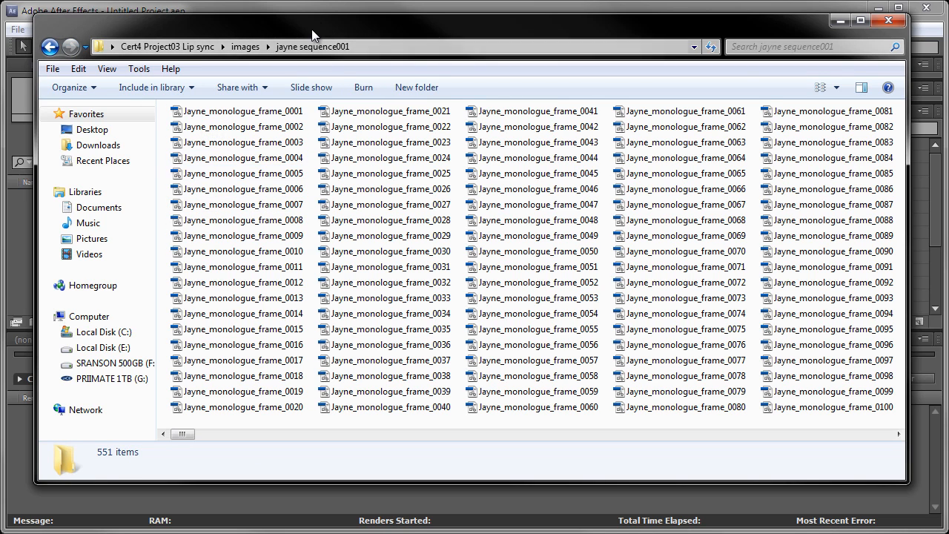
pyautogui.moveTo(36, 106); pyautogui.dragTo(287, 106)
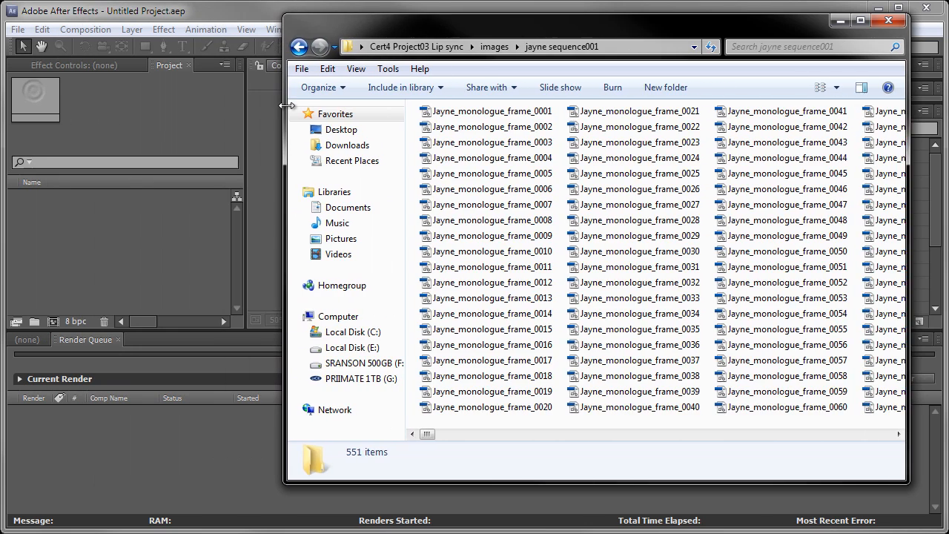
pyautogui.moveTo(423, 30); pyautogui.dragTo(700, 45)
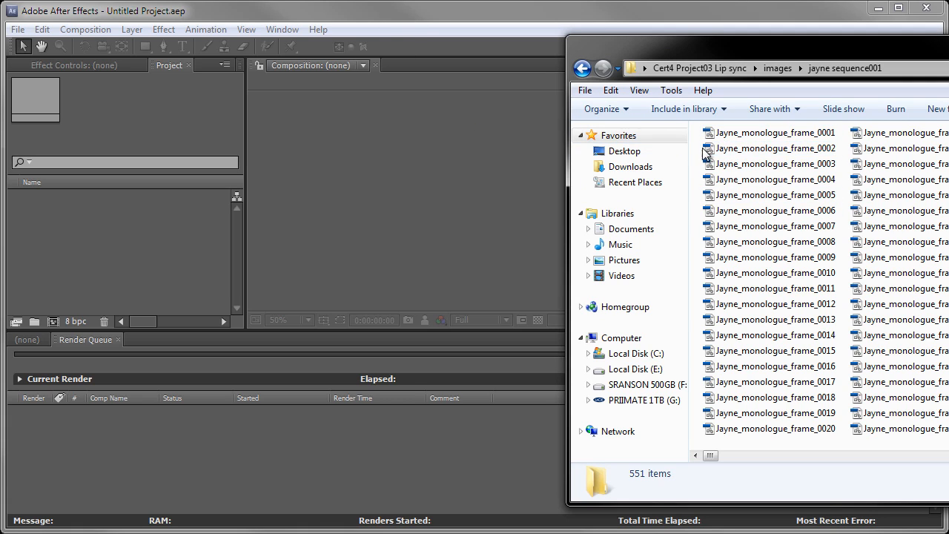
pyautogui.click(764, 135)
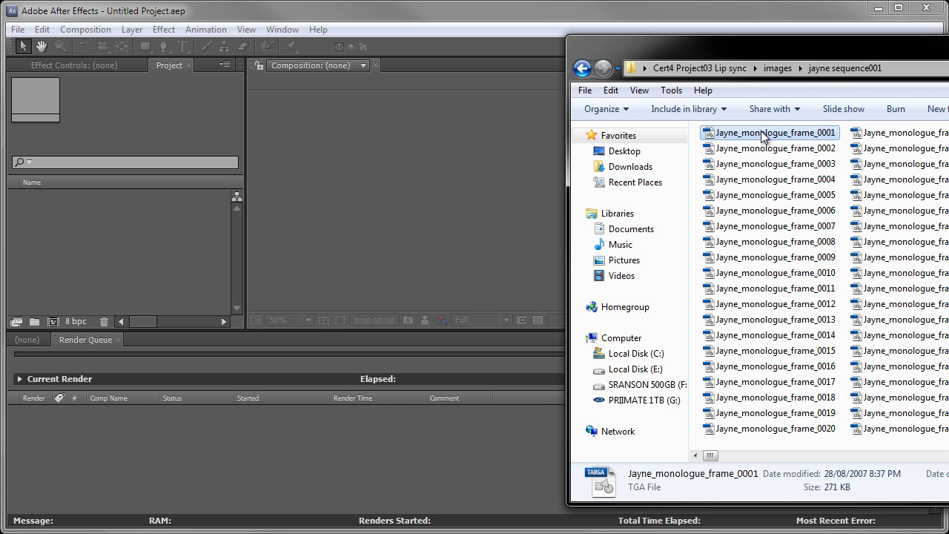
pyautogui.moveTo(763, 135); pyautogui.dragTo(106, 252)
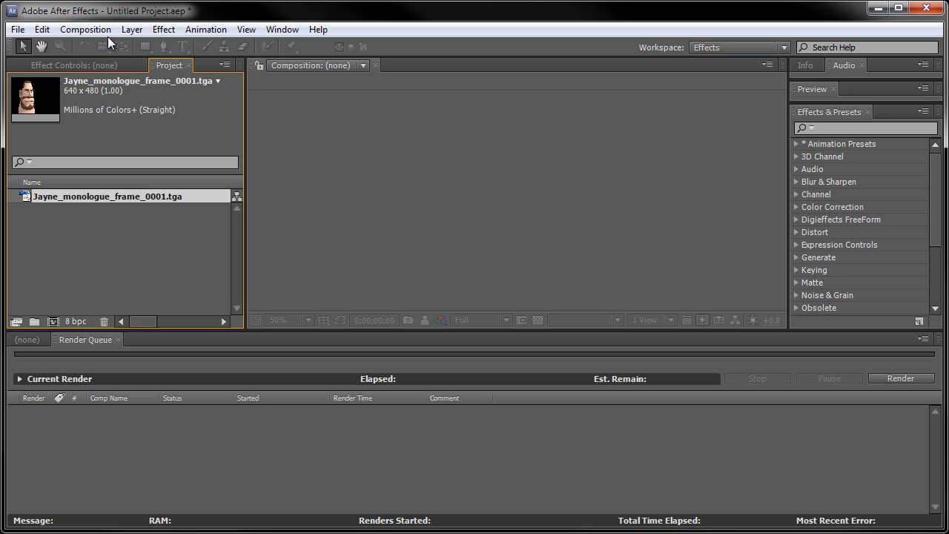
pyautogui.click(948, 54)
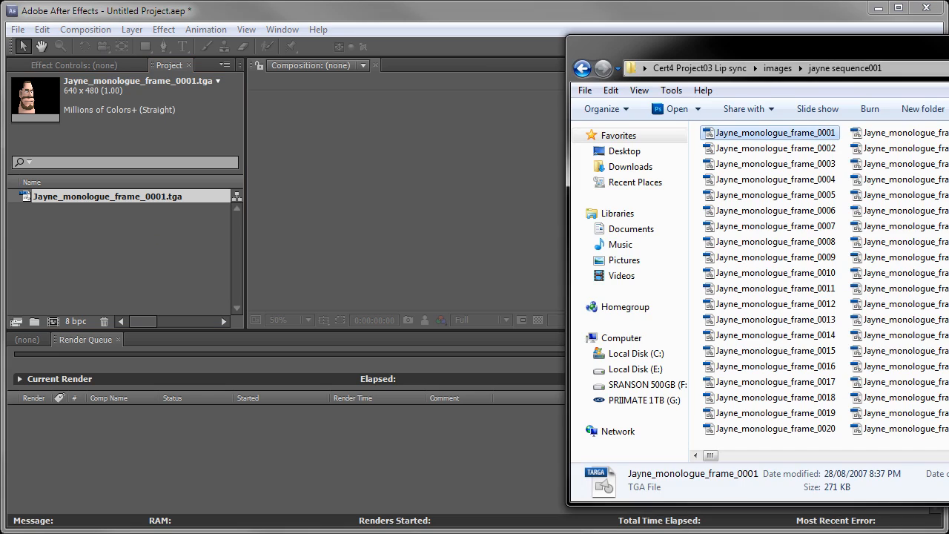
pyautogui.moveTo(948, 54); pyautogui.dragTo(780, 77)
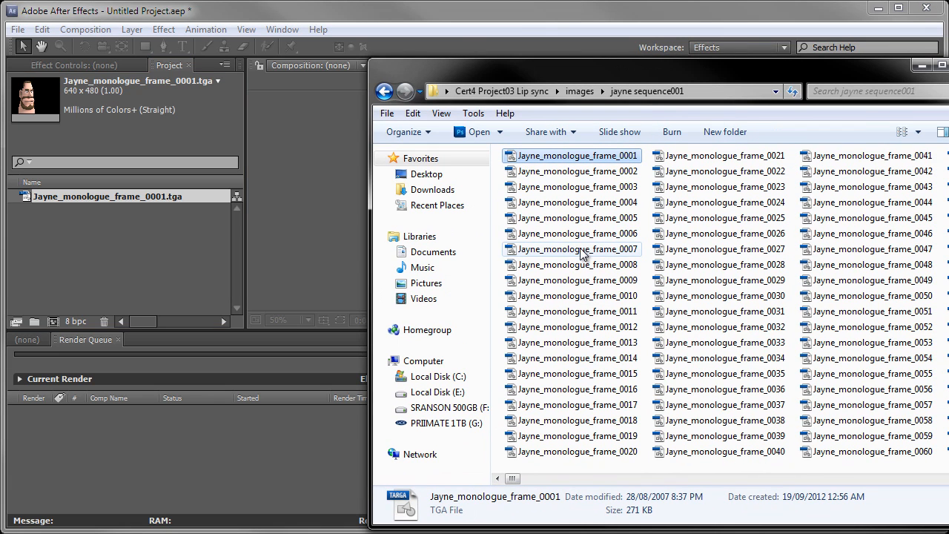
pyautogui.moveTo(530, 74); pyautogui.dragTo(532, 42)
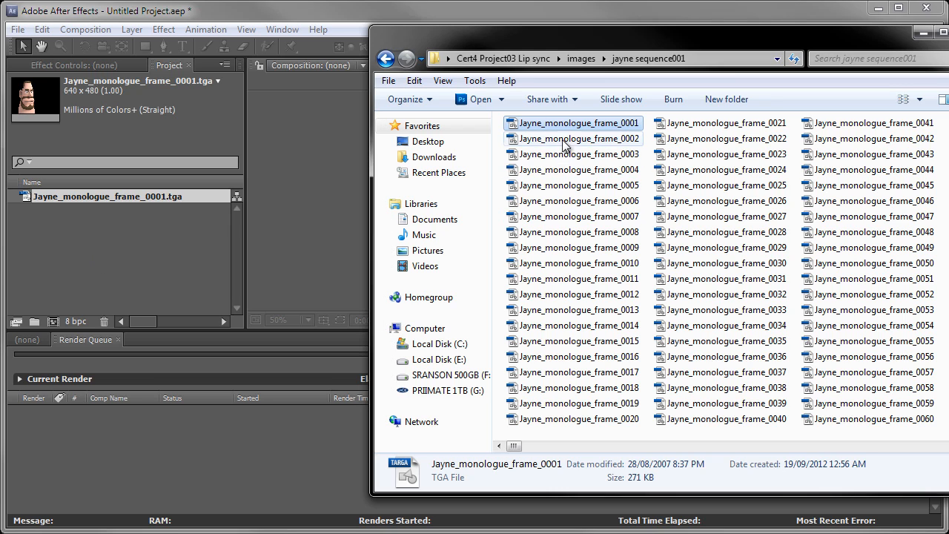
pyautogui.moveTo(550, 33); pyautogui.dragTo(785, 42)
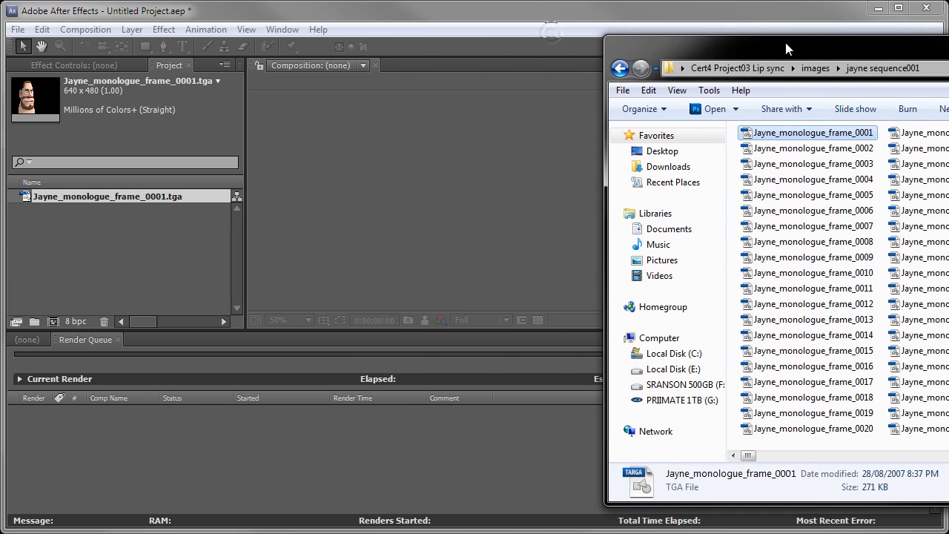
# Return to After Effects and delete the single Jayne_monologue_frame_0001.tga image from the project.
pyautogui.click(500, 14)
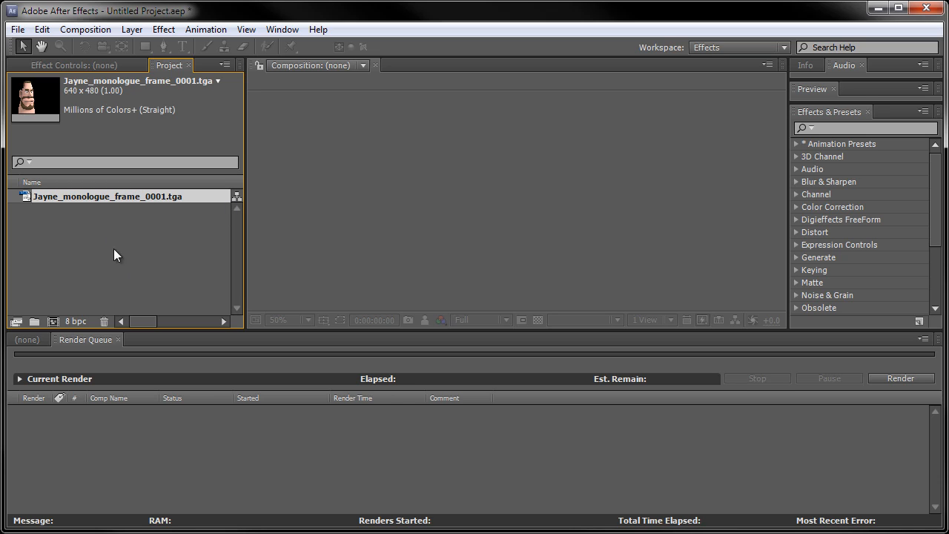
pyautogui.click(104, 321)
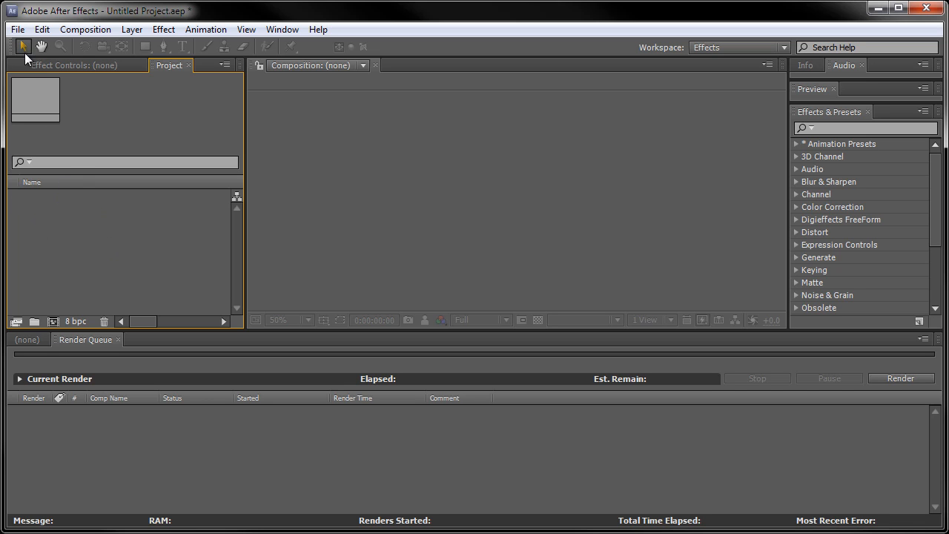
pyautogui.click(16, 30)
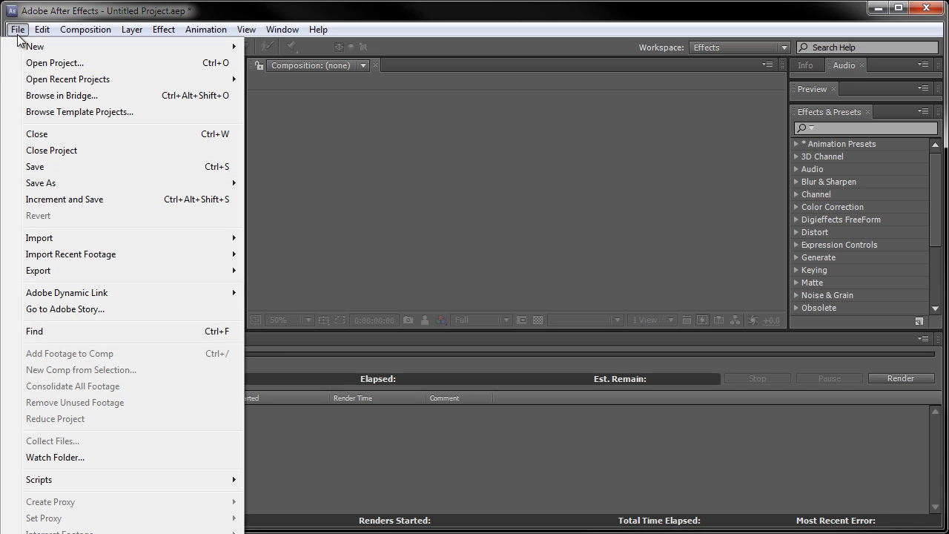
pyautogui.moveTo(138, 239)
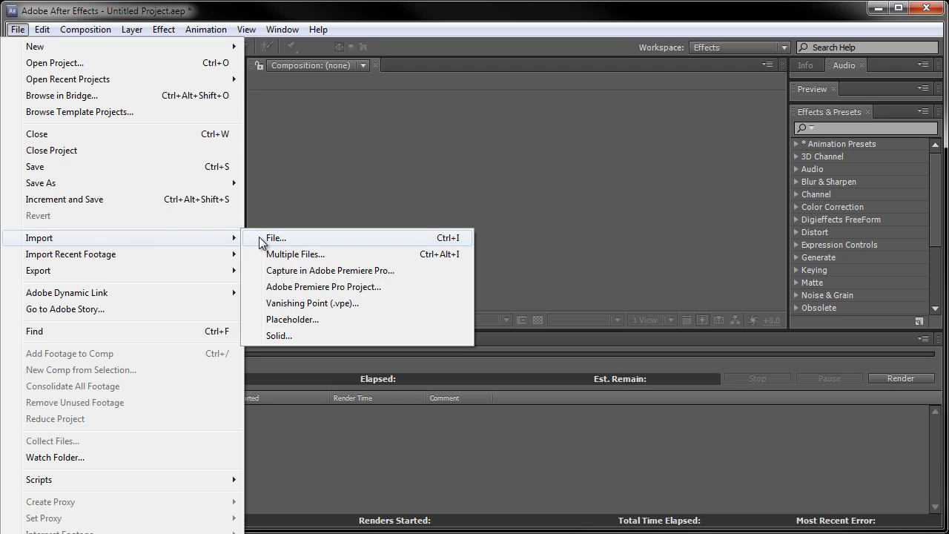
pyautogui.click(418, 49)
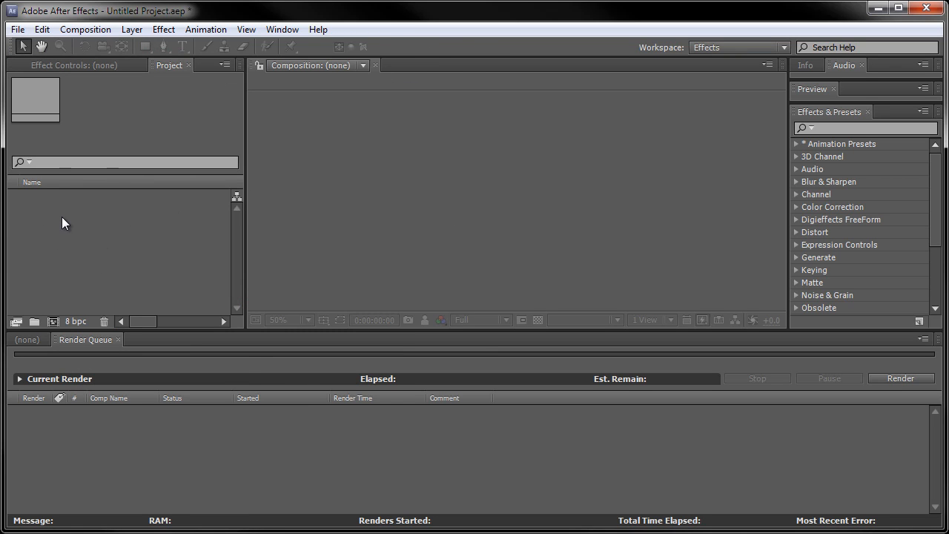
# Start a file import into the project, widen the import dialog and display the jayne sequence001 files as a list.
pyautogui.rightClick(61, 217)
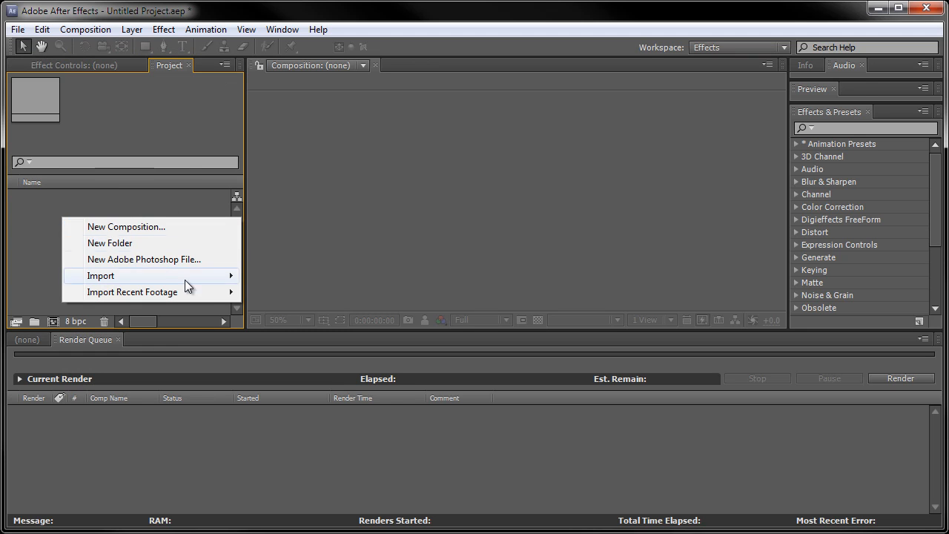
pyautogui.moveTo(202, 277)
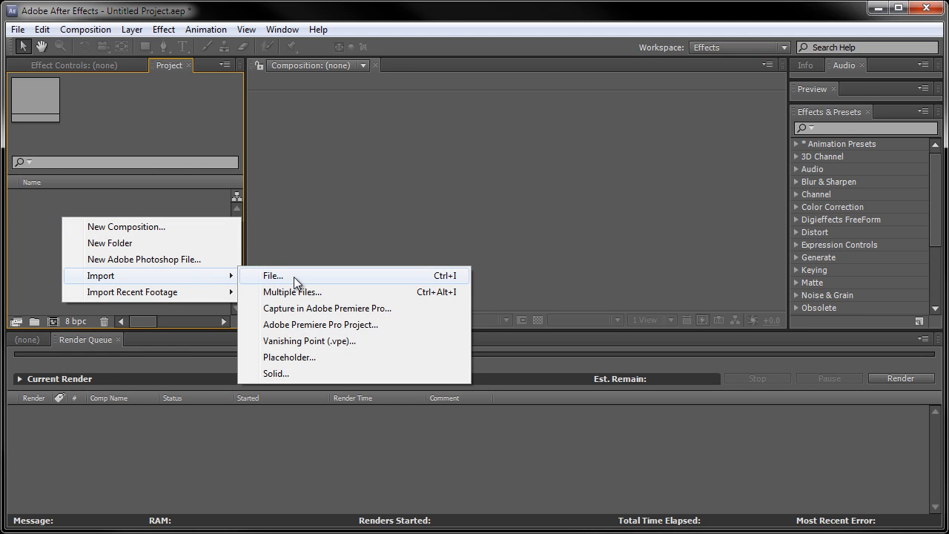
pyautogui.click(421, 275)
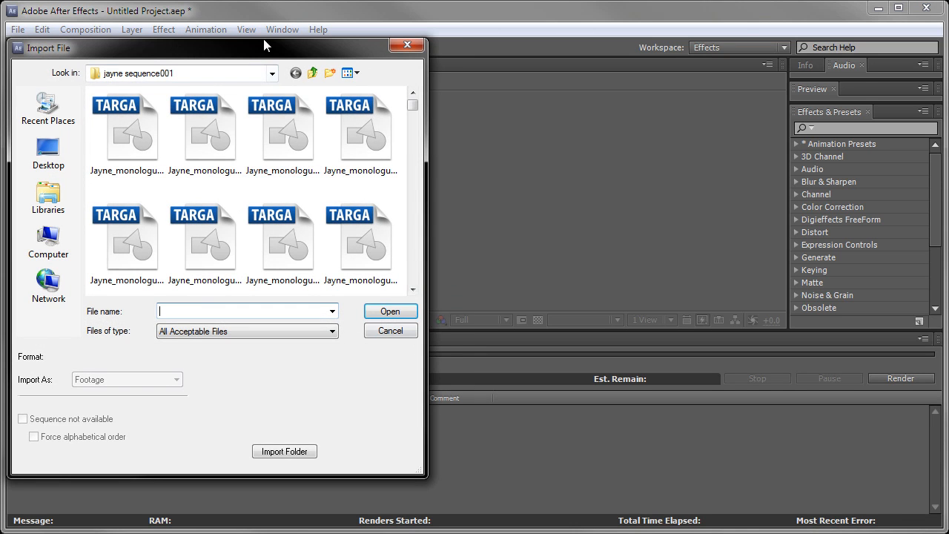
pyautogui.moveTo(264, 42); pyautogui.dragTo(506, 69)
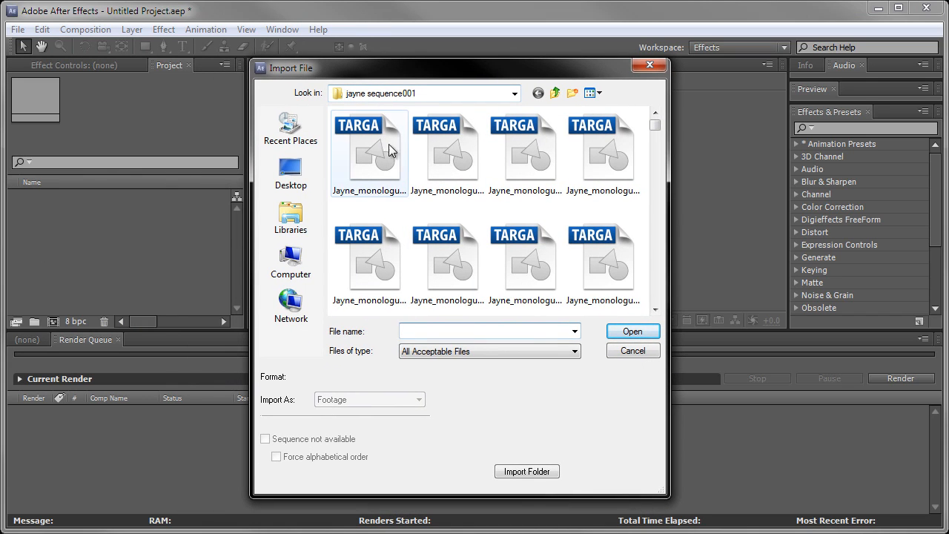
pyautogui.moveTo(664, 208); pyautogui.dragTo(852, 210)
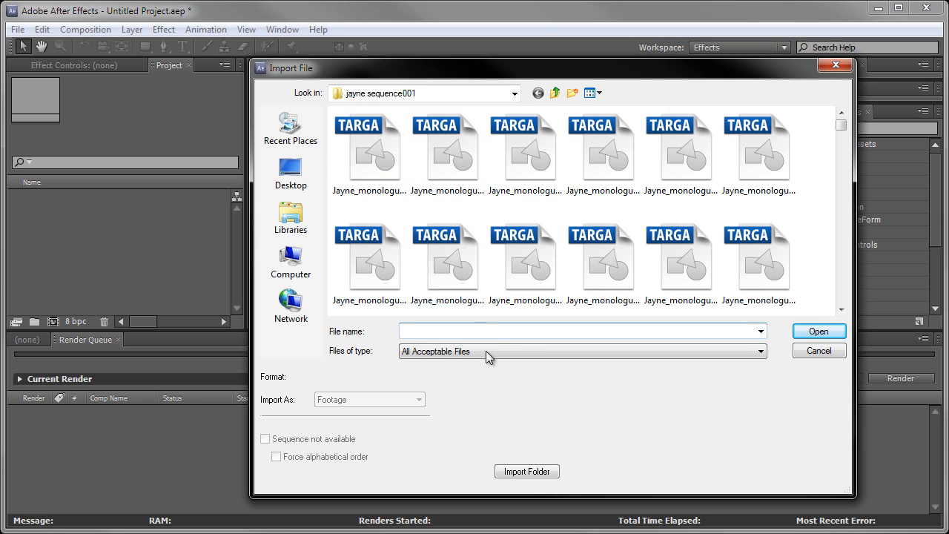
pyautogui.click(590, 95)
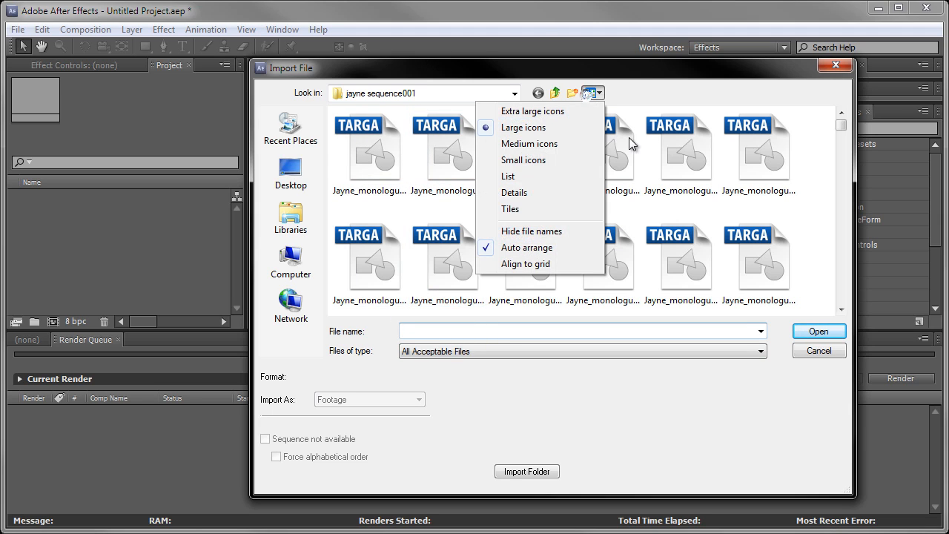
pyautogui.click(534, 179)
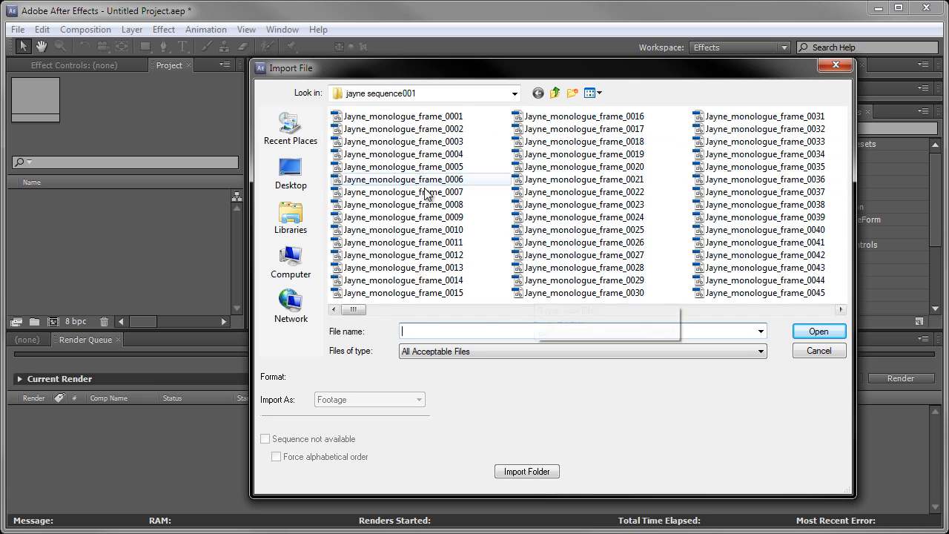
# Import Jayne_monologue_frame_0001 as footage with Targa Sequence enabled, interpreting the sequence's alpha channel as Ignore.
pyautogui.click(404, 118)
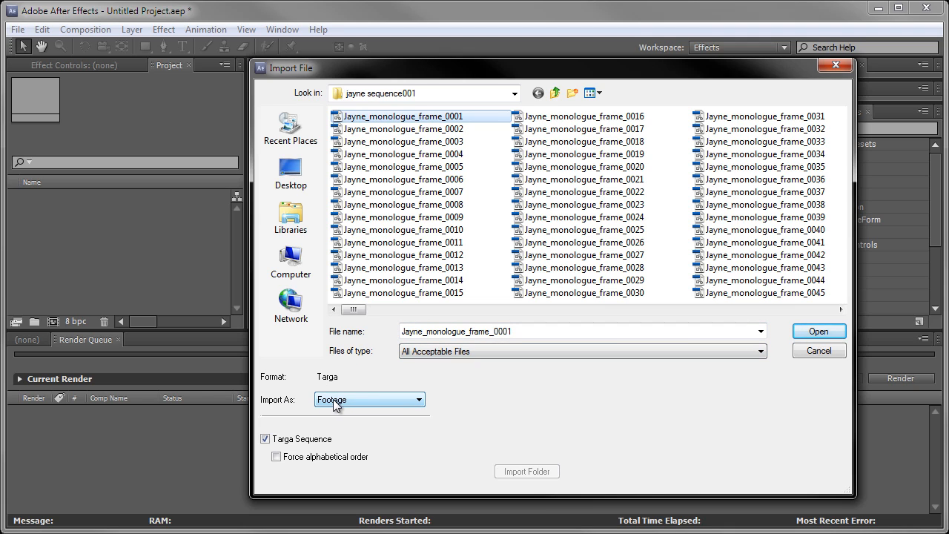
pyautogui.click(367, 400)
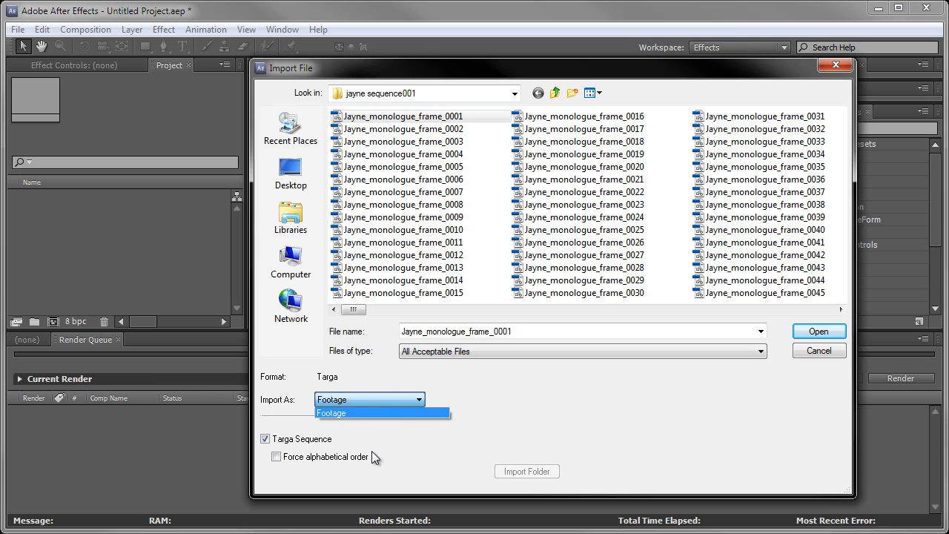
pyautogui.click(478, 400)
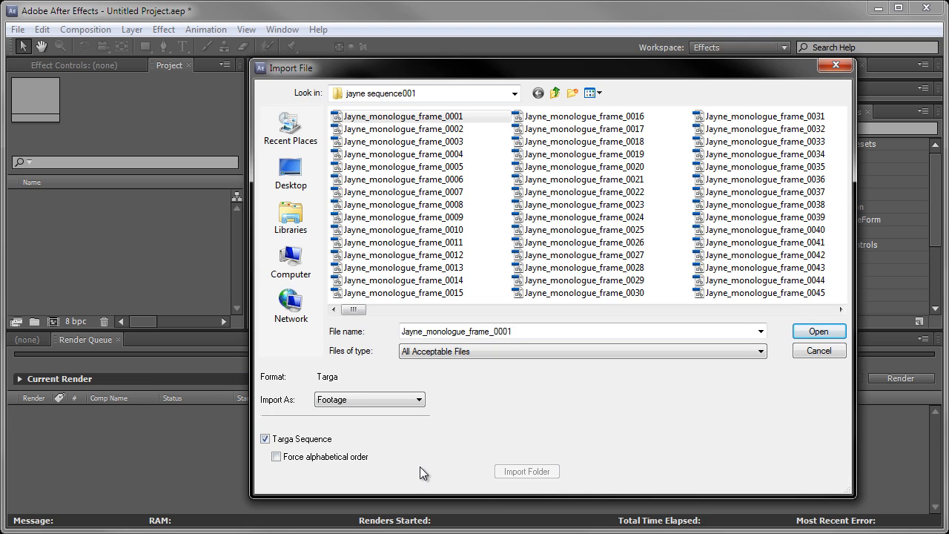
pyautogui.click(816, 333)
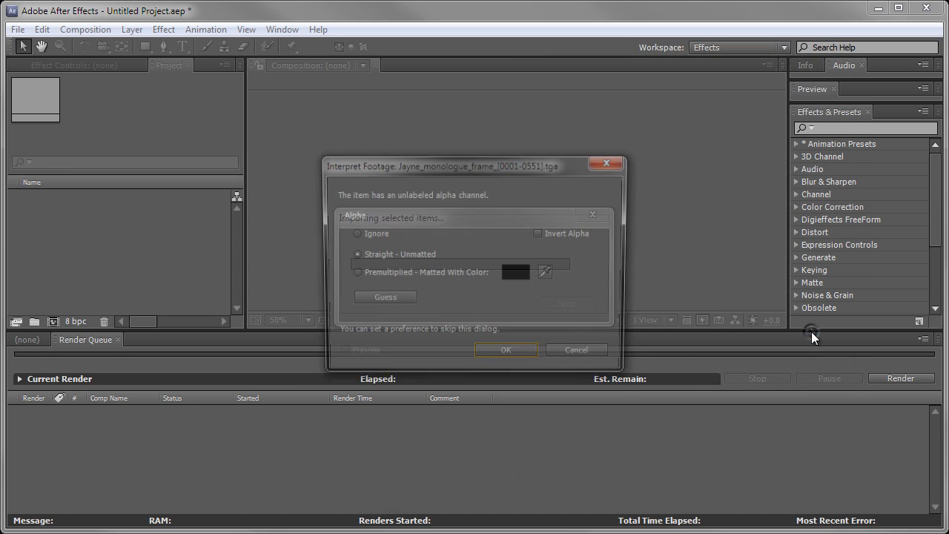
pyautogui.moveTo(440, 151); pyautogui.dragTo(436, 123)
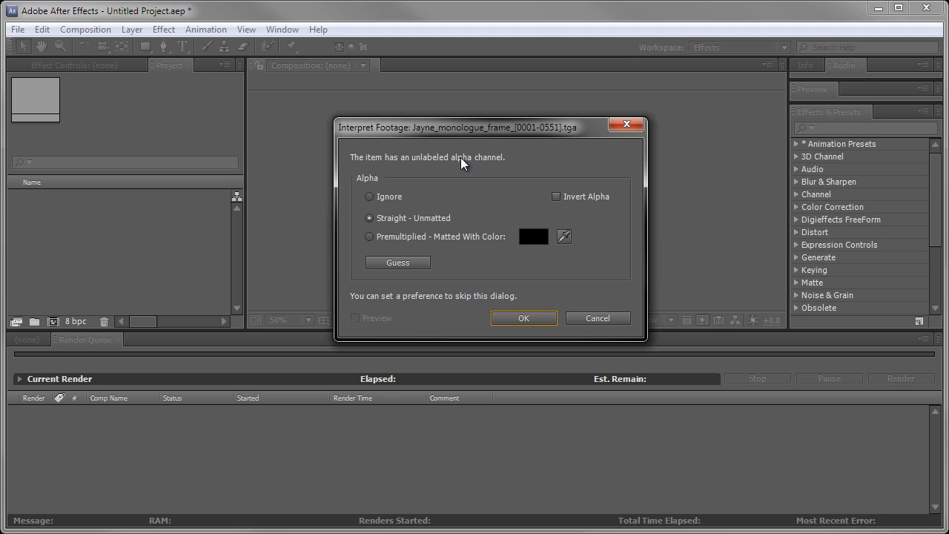
pyautogui.click(371, 198)
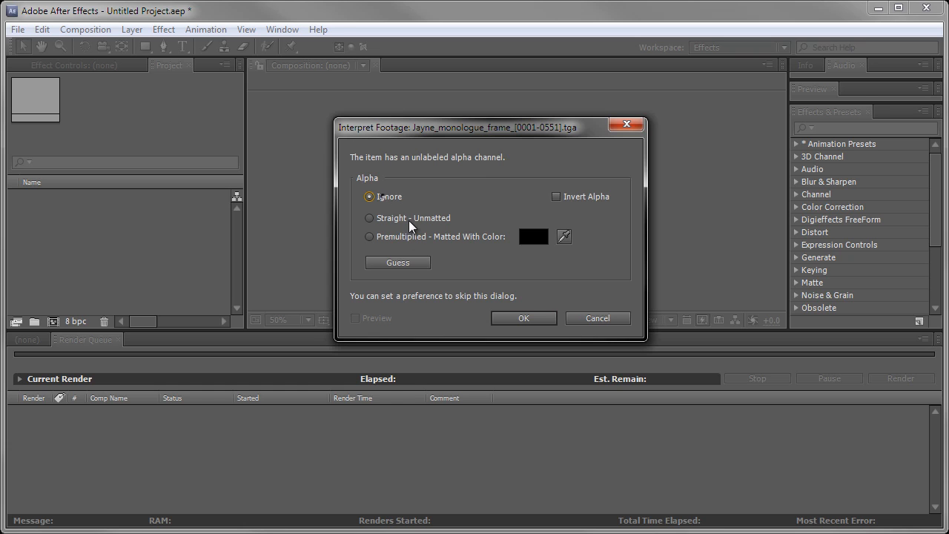
pyautogui.click(517, 319)
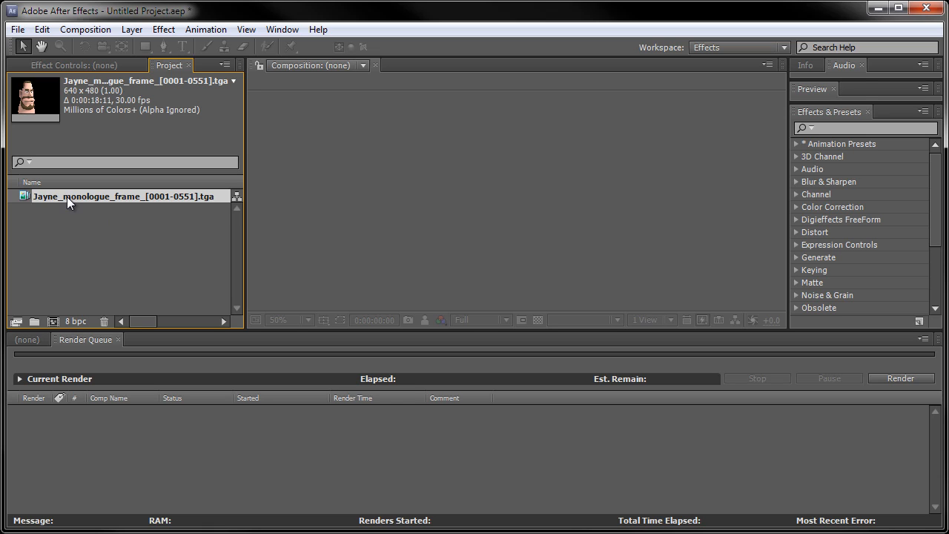
# Create a composition from the imported Targa sequence and set its width to 1280 px in the composition settings.
pyautogui.moveTo(68, 201); pyautogui.dragTo(54, 318)
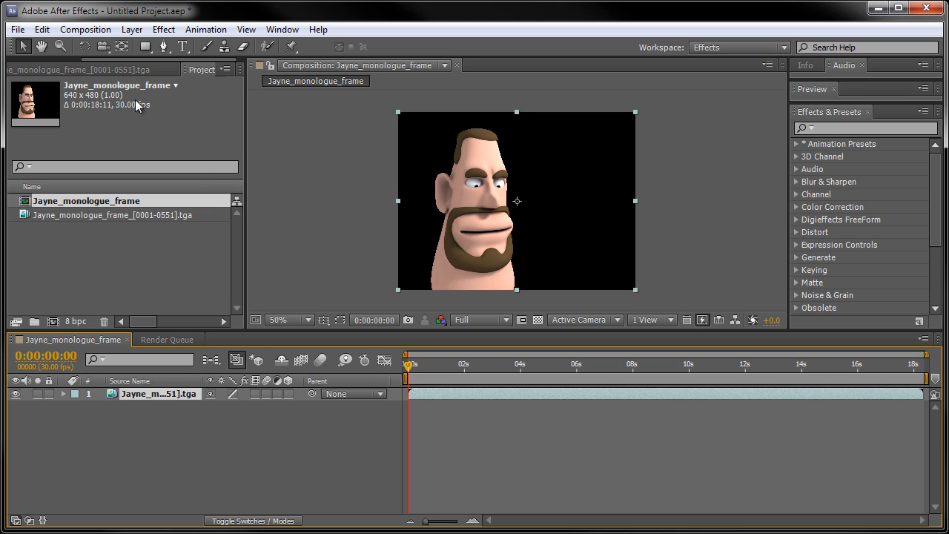
pyautogui.click(94, 29)
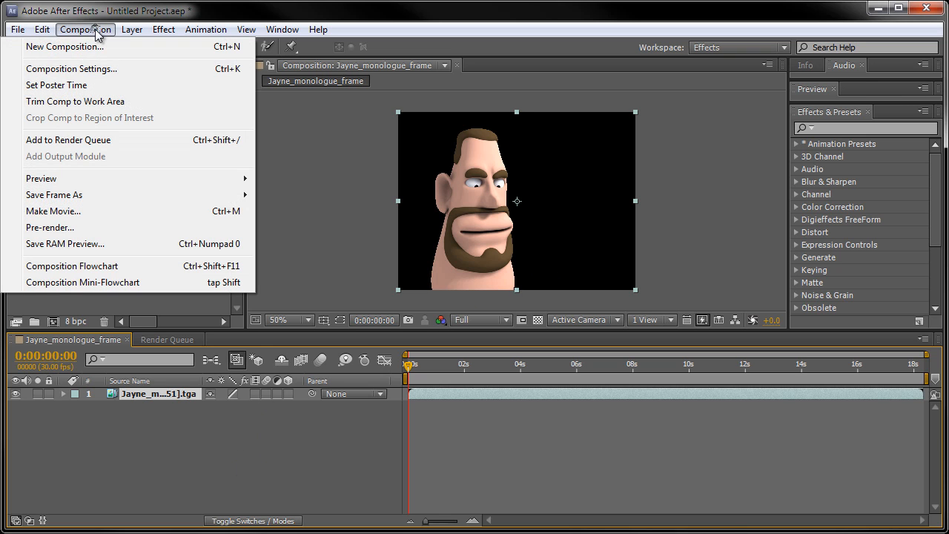
pyautogui.click(93, 68)
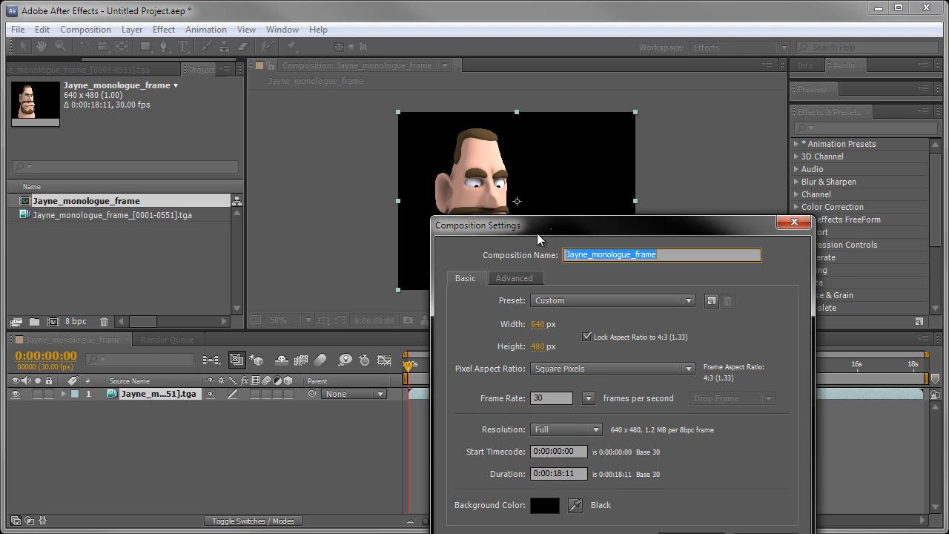
pyautogui.moveTo(537, 233); pyautogui.dragTo(235, 131)
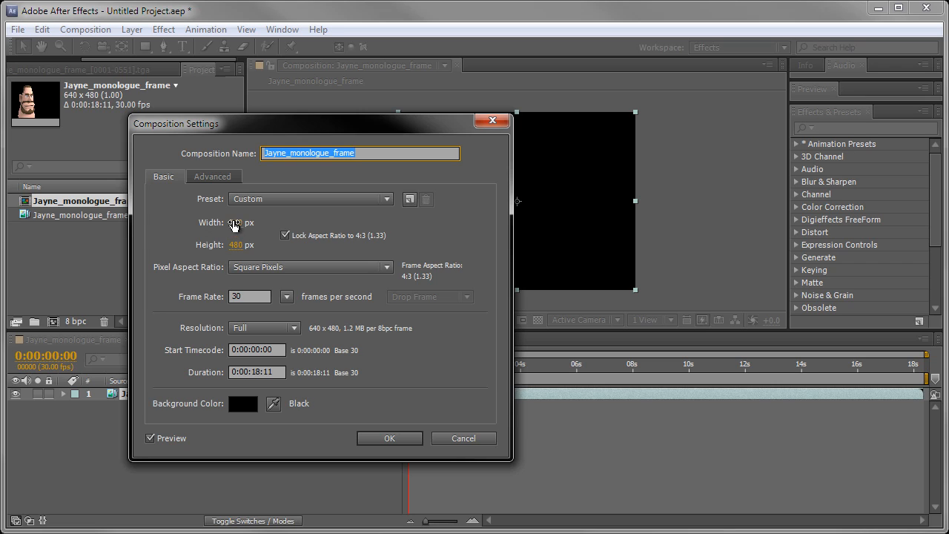
pyautogui.click(233, 225)
pyautogui.write('1')
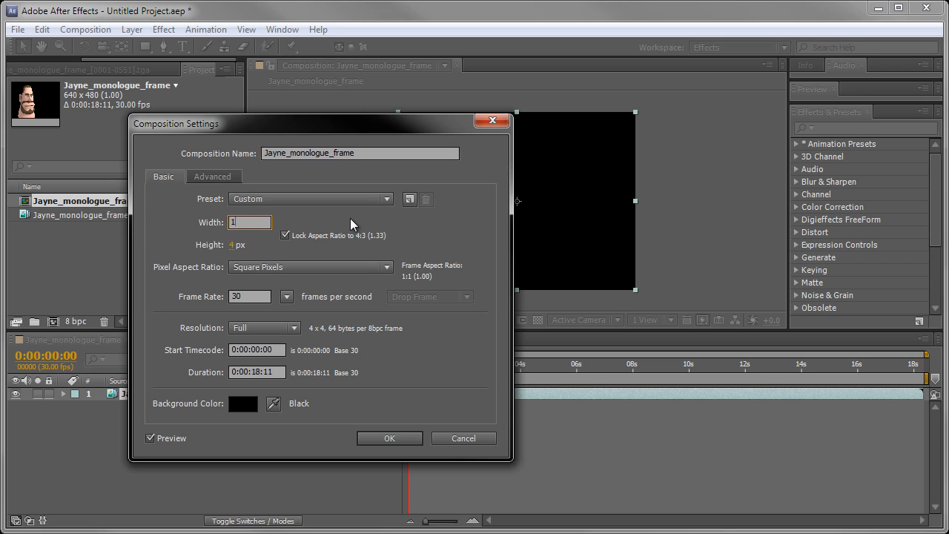
pyautogui.write('280')
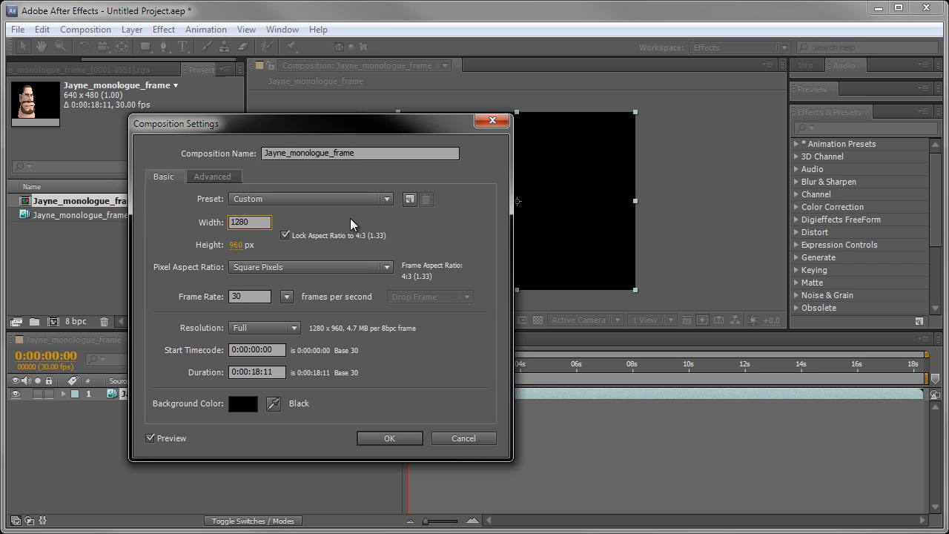
pyautogui.press('Tab')
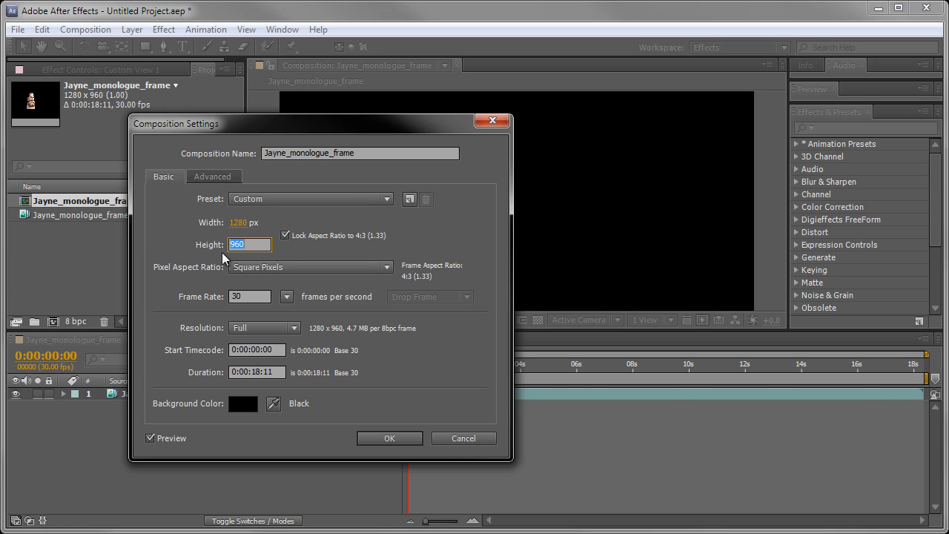
# Unlock the composition's aspect ratio, set the height to 720 px and lock the ratio again at 16:9.
pyautogui.click(285, 235)
pyautogui.click(245, 246)
pyautogui.write('72')
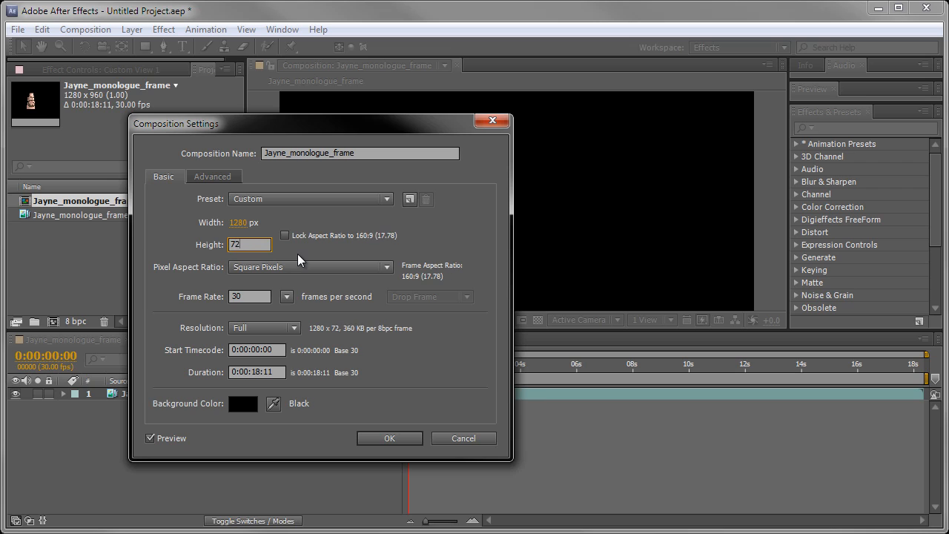
pyautogui.write('0')
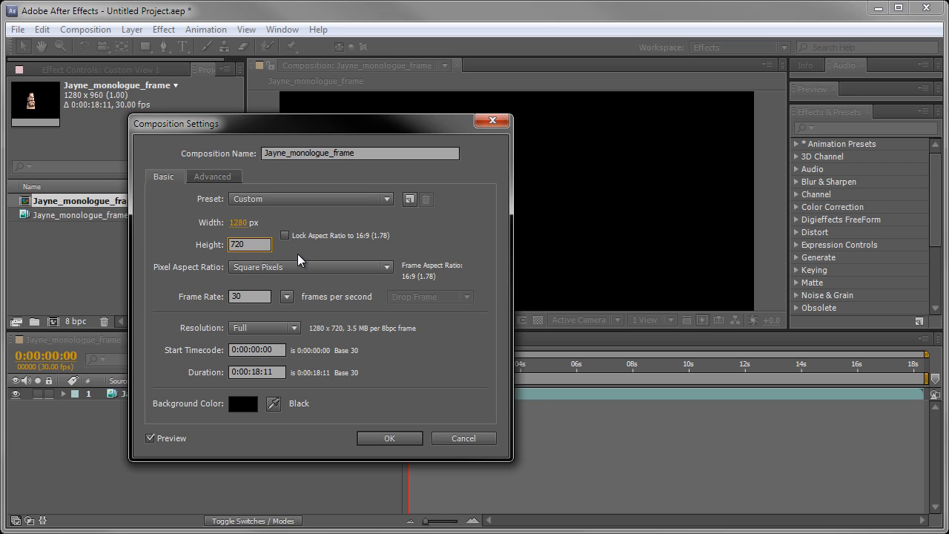
pyautogui.press('Tab')
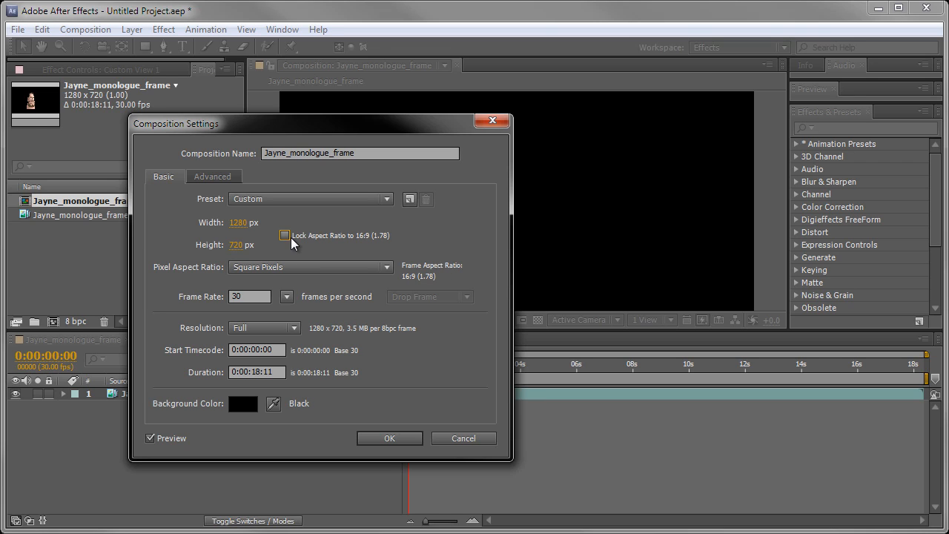
pyautogui.click(284, 235)
# Set the composition's frame rate to 25 frames per second and apply the composition settings.
pyautogui.click(289, 296)
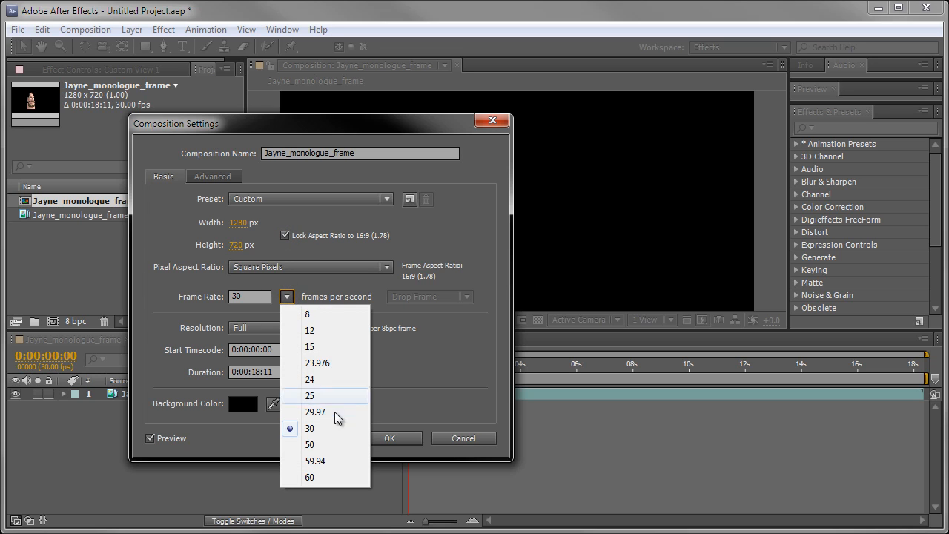
pyautogui.click(313, 395)
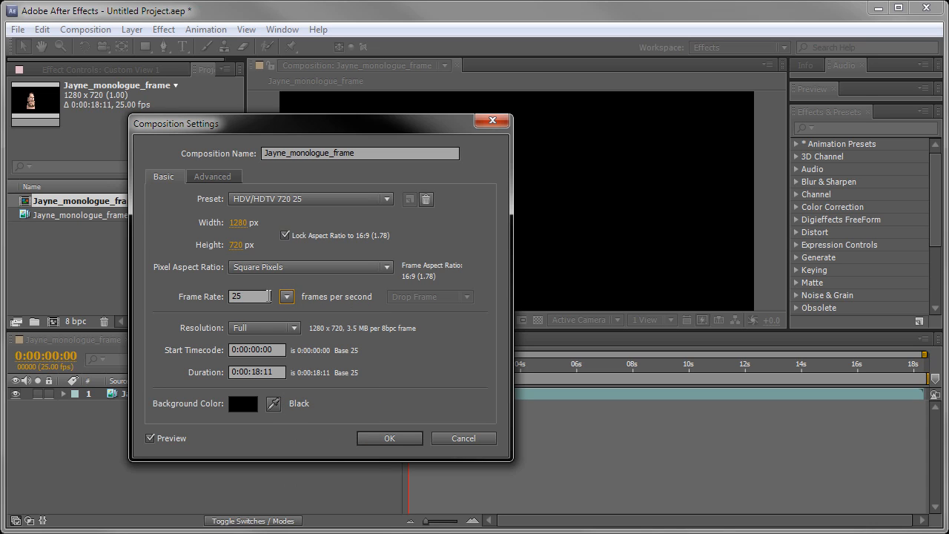
pyautogui.click(278, 199)
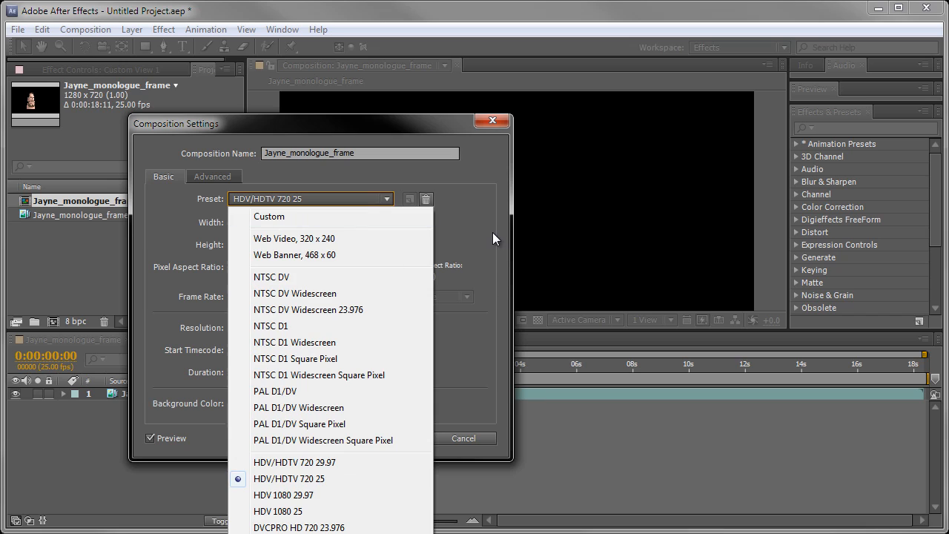
pyautogui.click(492, 233)
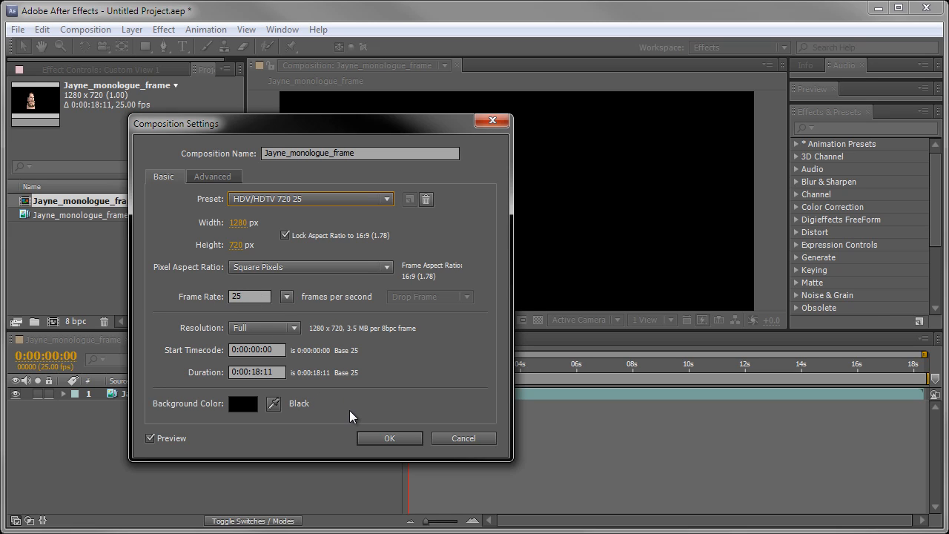
pyautogui.click(393, 440)
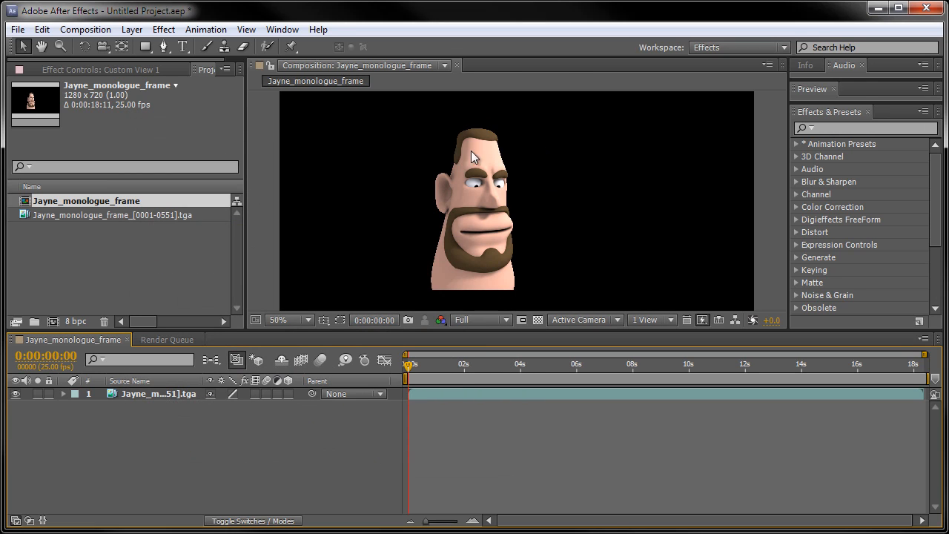
# Scale the Jayne sequence layer up about its centre until it fills the height of the composition frame.
pyautogui.scroll(-4, 589, 143)
pyautogui.scroll(2, 547, 220)
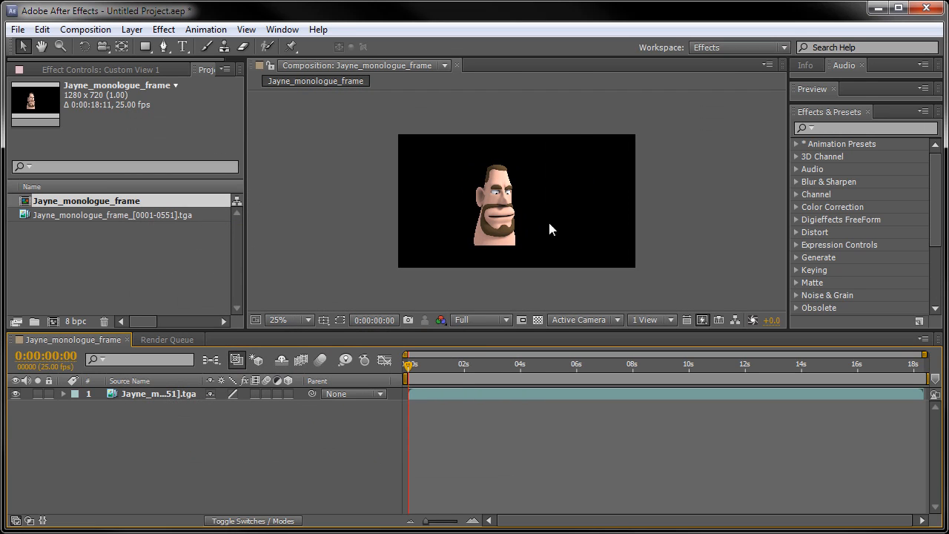
pyautogui.click(508, 237)
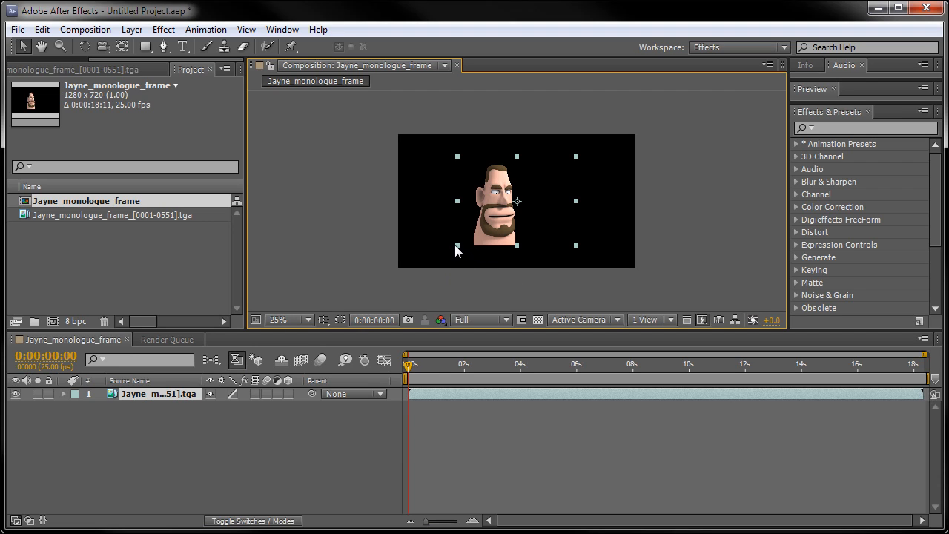
pyautogui.moveTo(456, 246); pyautogui.dragTo(415, 267)
pyautogui.press('.')
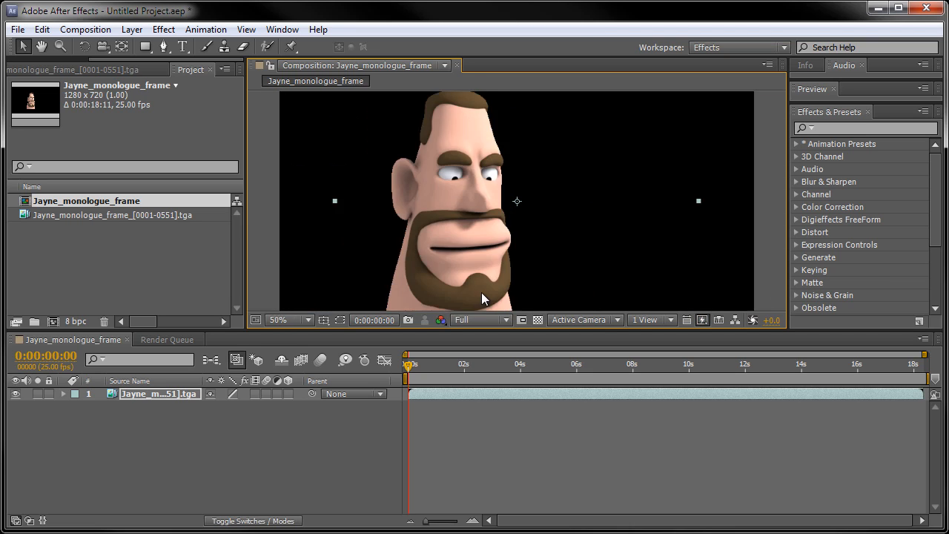
pyautogui.press(',')
pyautogui.click(692, 248)
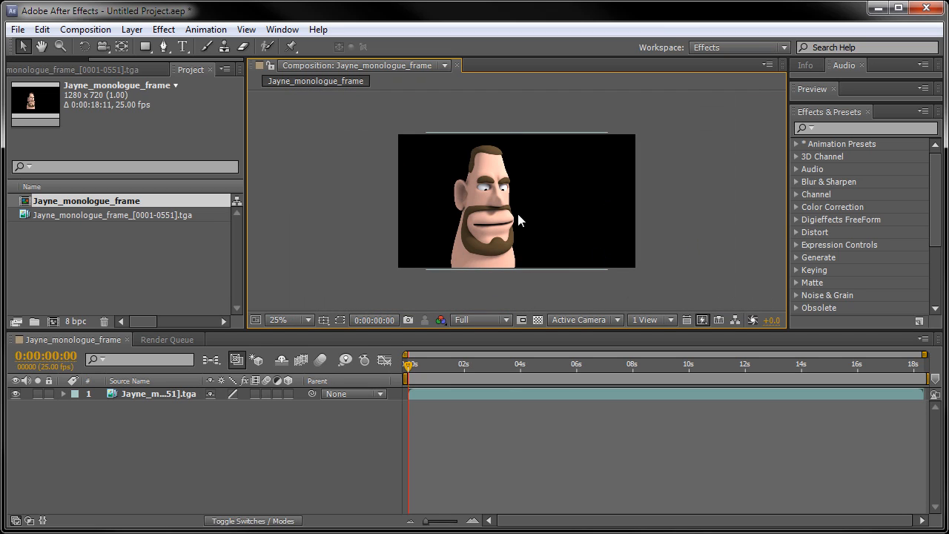
# Examine the enlarged character's face and edges at 100% magnification, then return to the full-frame view at 25%.
pyautogui.rightClick(470, 180)
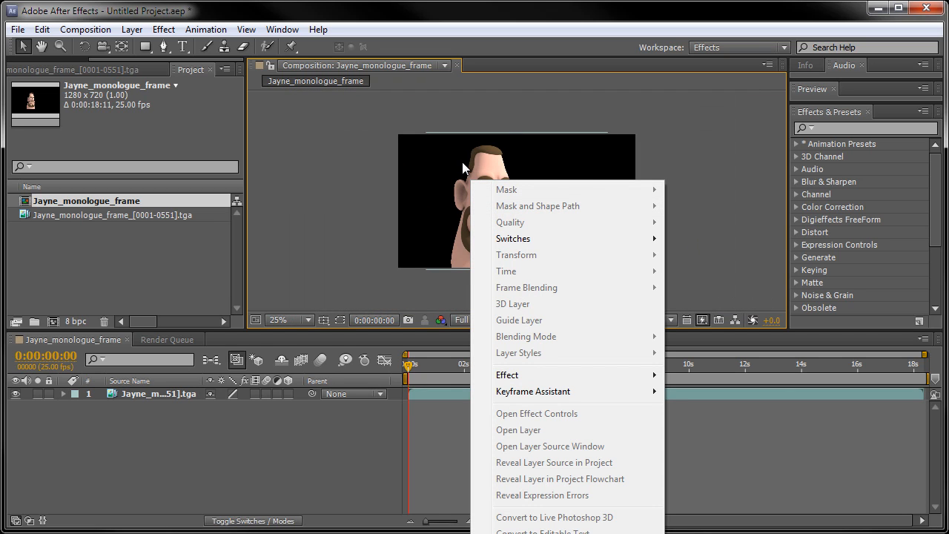
pyautogui.click(526, 103)
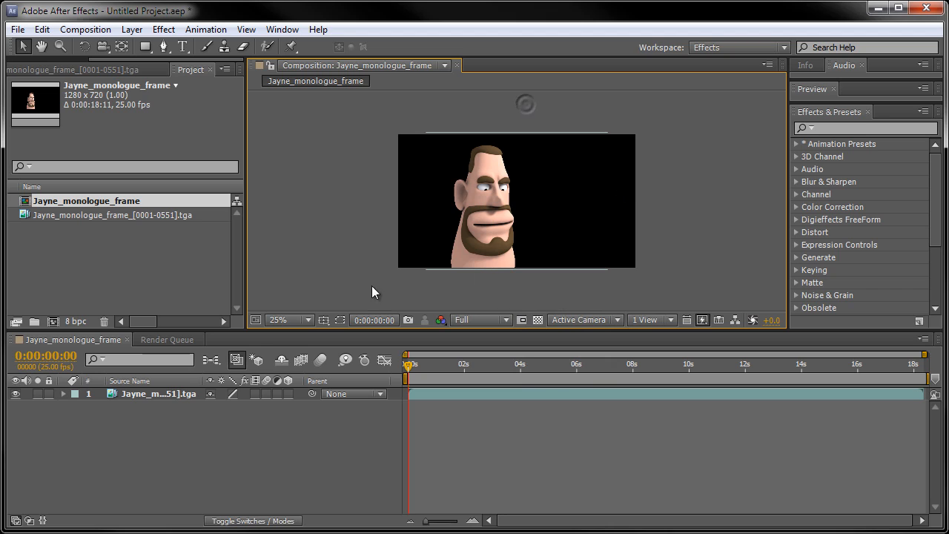
pyautogui.click(285, 319)
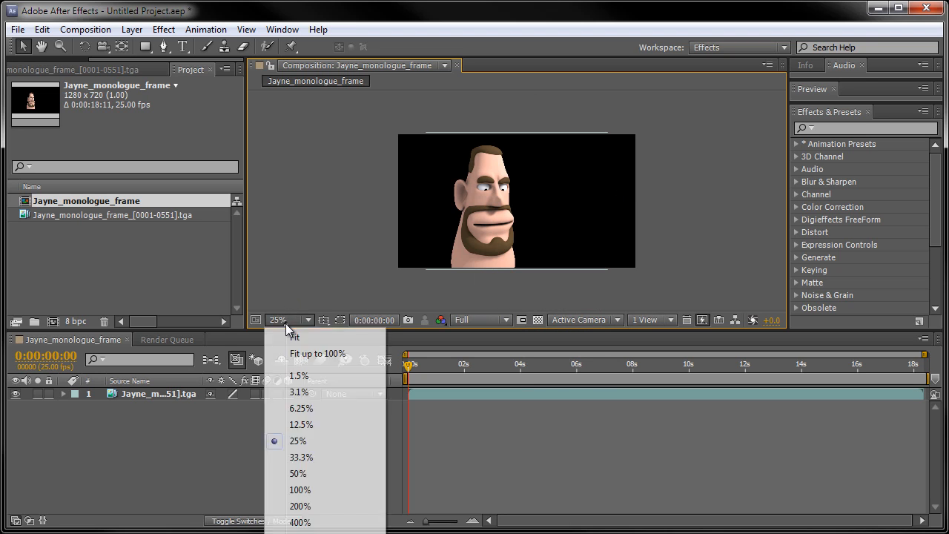
pyautogui.click(300, 490)
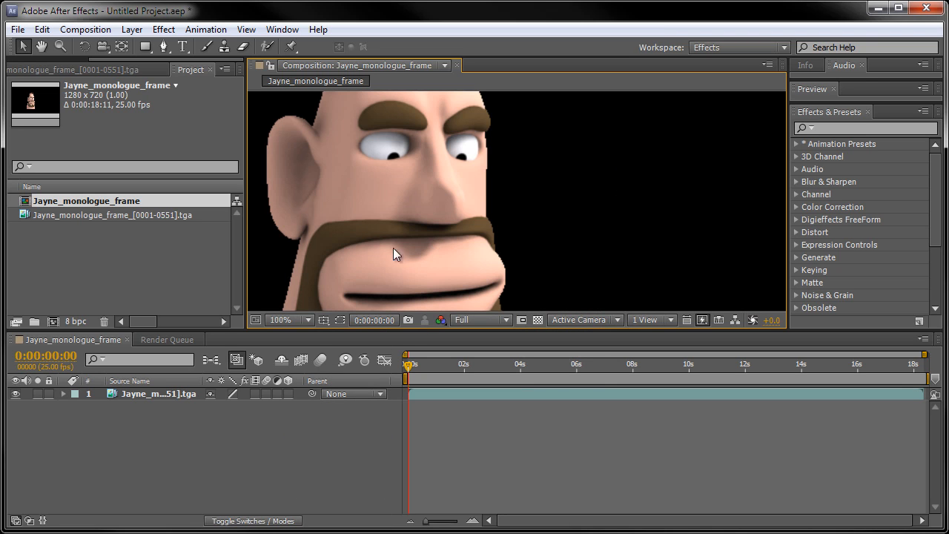
pyautogui.press('space')
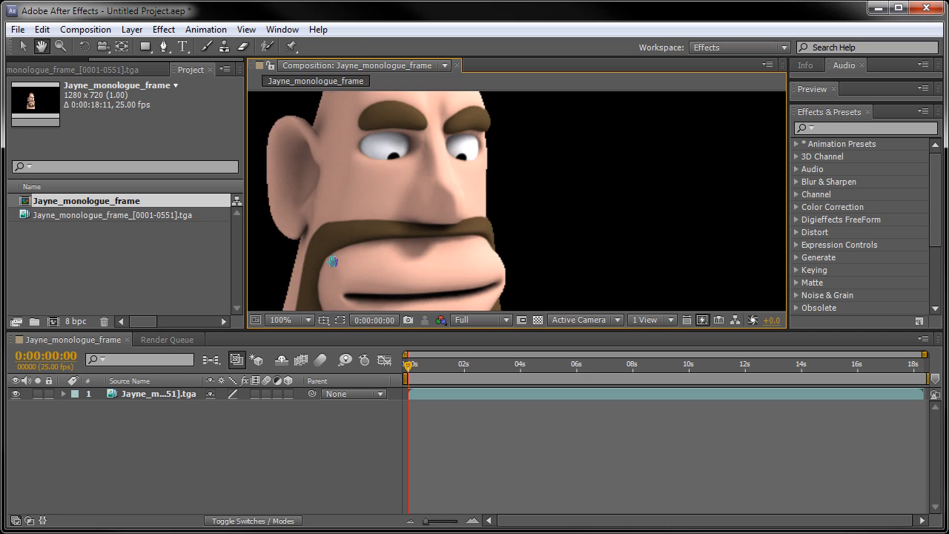
pyautogui.moveTo(332, 261); pyautogui.dragTo(459, 296)
pyautogui.moveTo(480, 135); pyautogui.dragTo(490, 175)
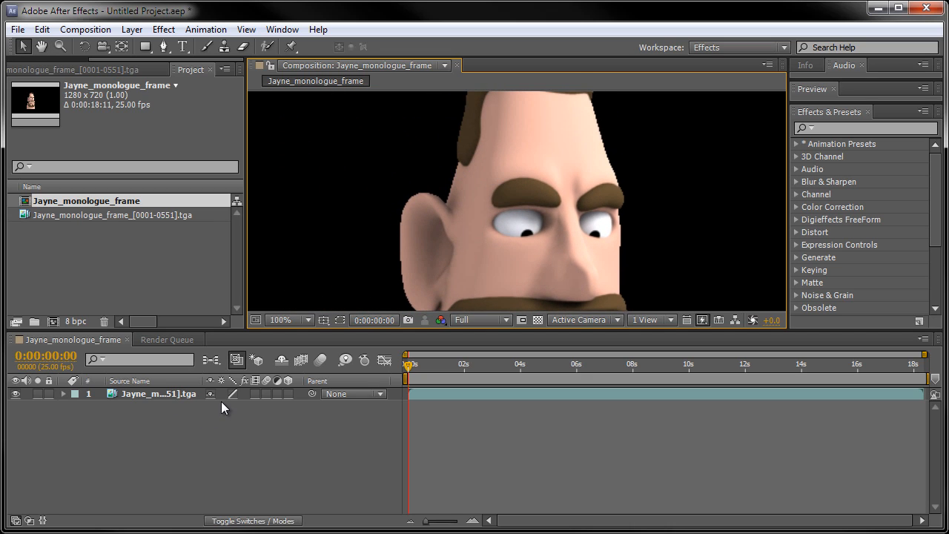
pyautogui.press('space')
pyautogui.moveTo(511, 248); pyautogui.dragTo(465, 158)
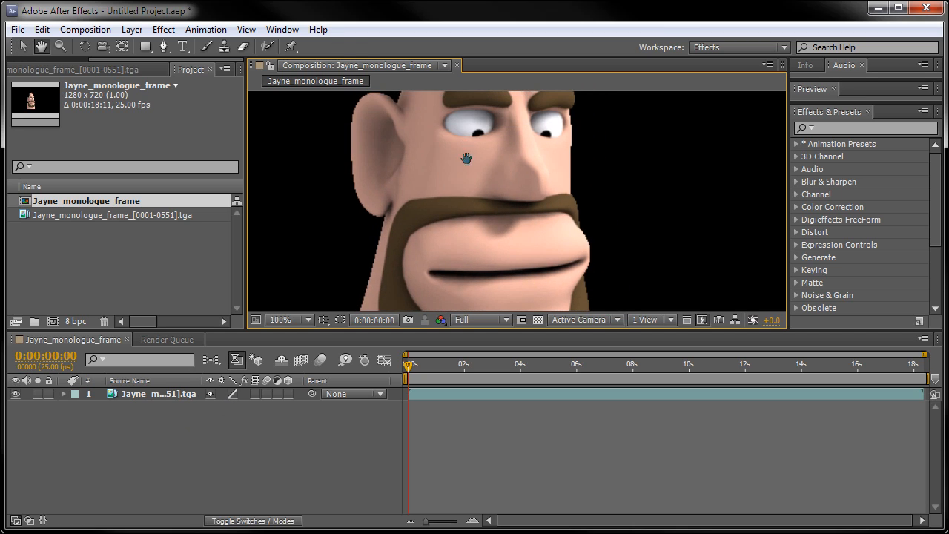
pyautogui.scroll(-4, 480, 201)
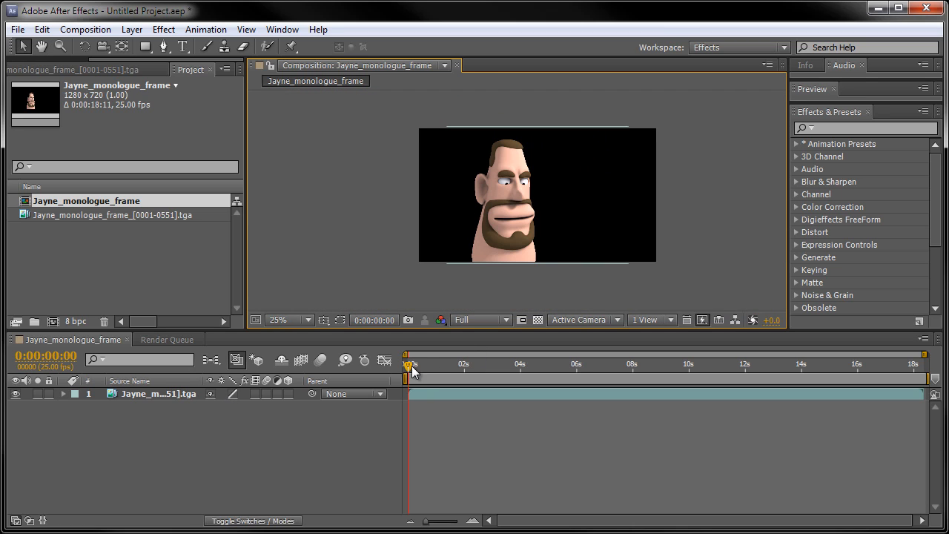
pyautogui.moveTo(407, 367); pyautogui.dragTo(390, 357)
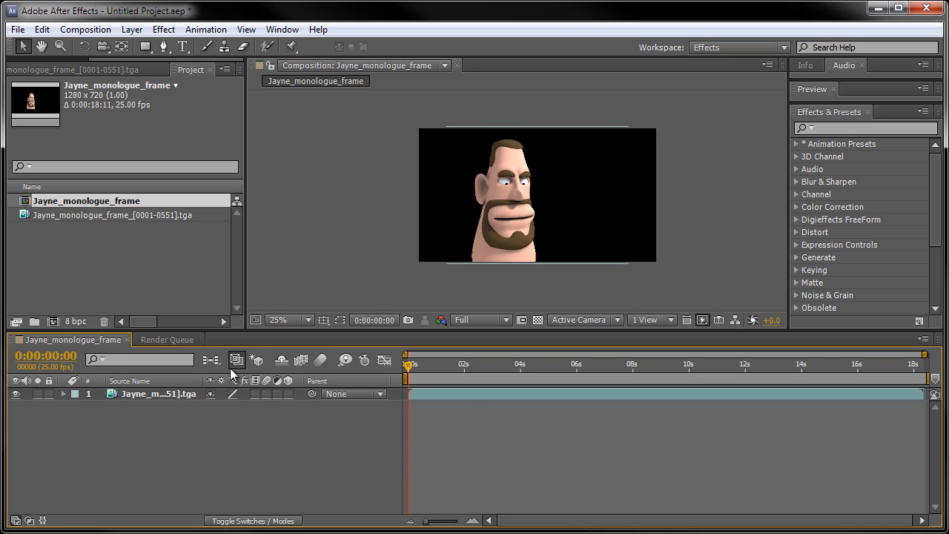
# Import the JayneCobb_Sound 10 WAV file as footage from the Cert4 Project03 Lip sync project's sound folder.
pyautogui.click(21, 31)
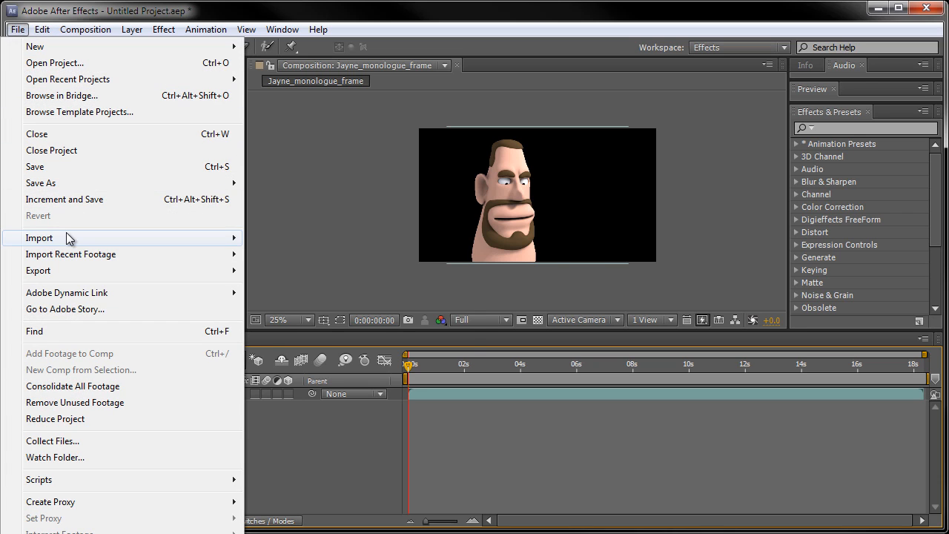
pyautogui.moveTo(66, 237)
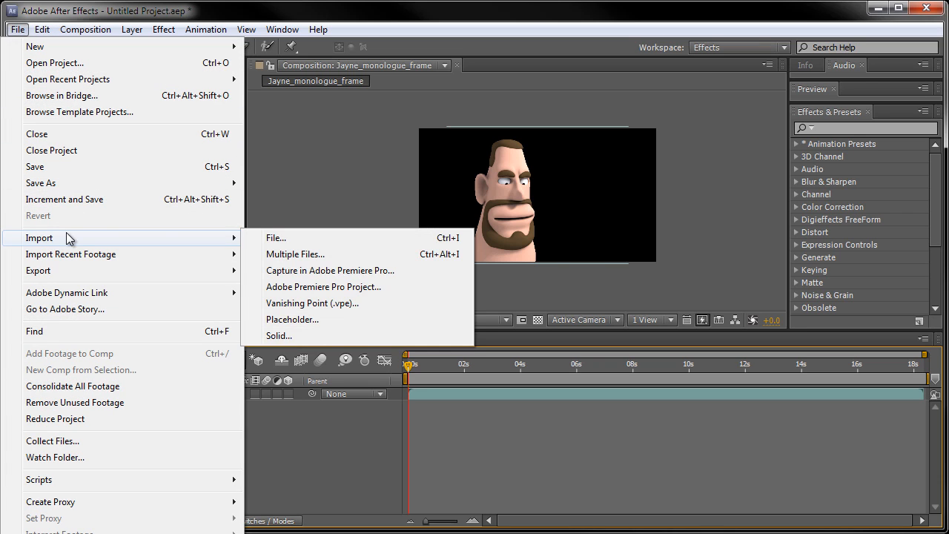
pyautogui.click(262, 237)
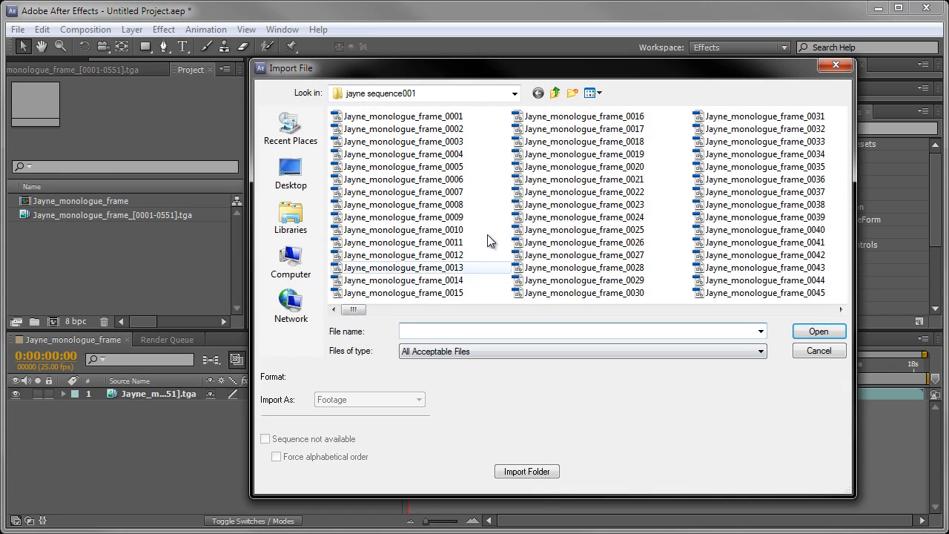
pyautogui.click(554, 93)
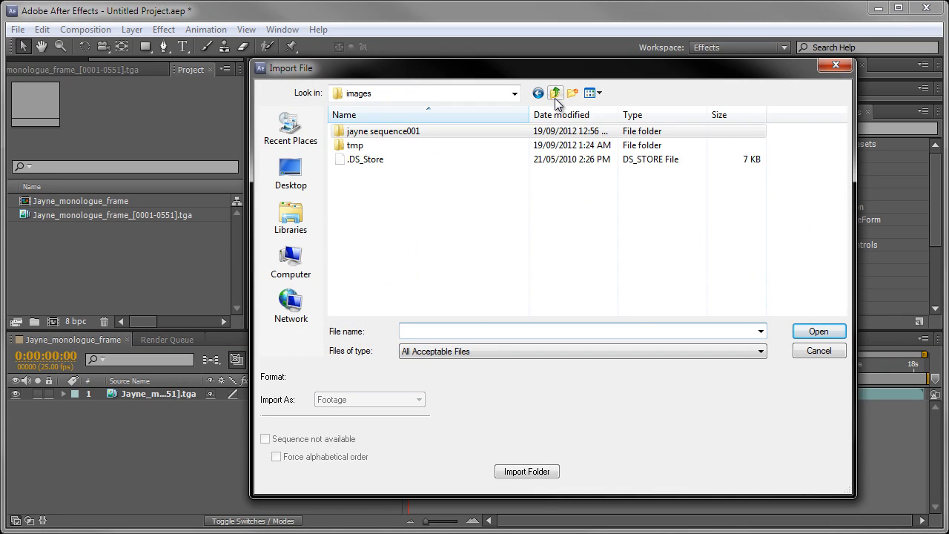
pyautogui.click(555, 94)
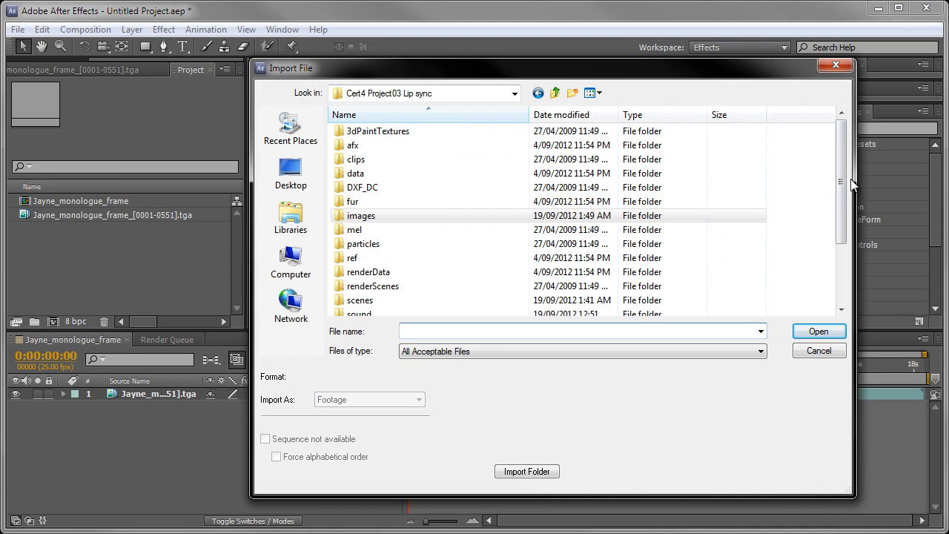
pyautogui.moveTo(843, 182); pyautogui.dragTo(842, 241)
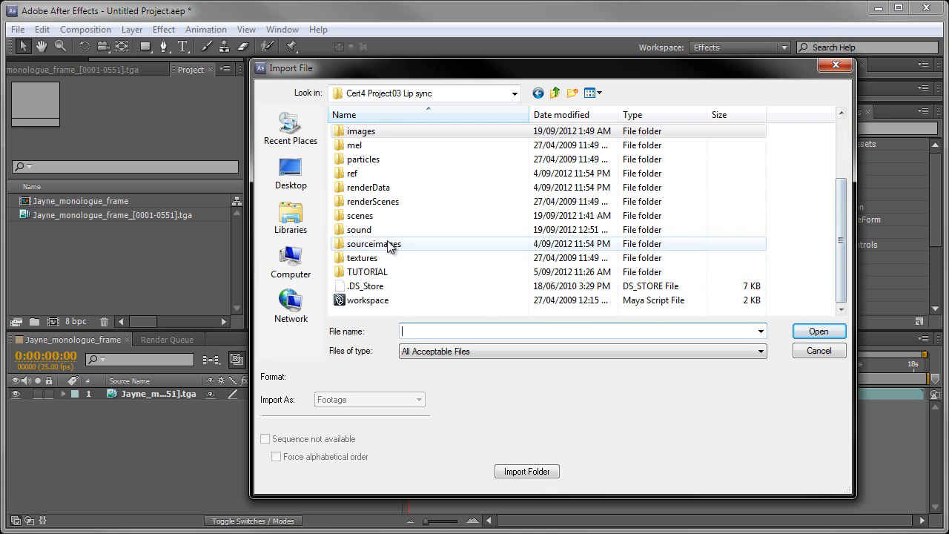
pyautogui.doubleClick(361, 230)
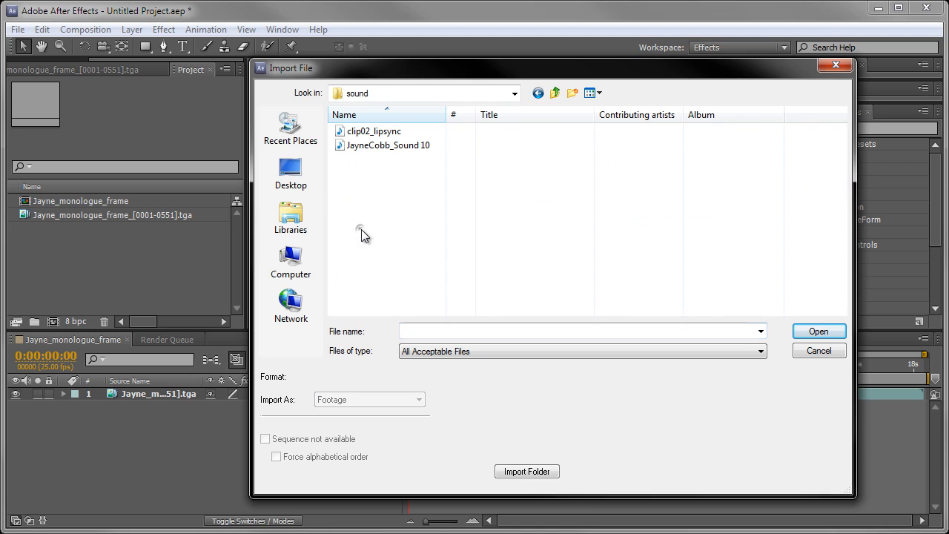
pyautogui.click(406, 150)
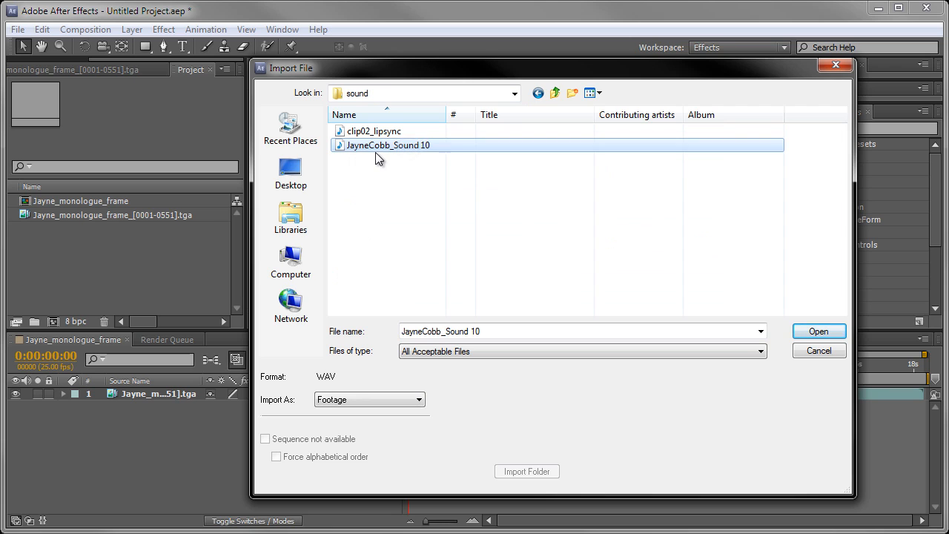
pyautogui.click(818, 331)
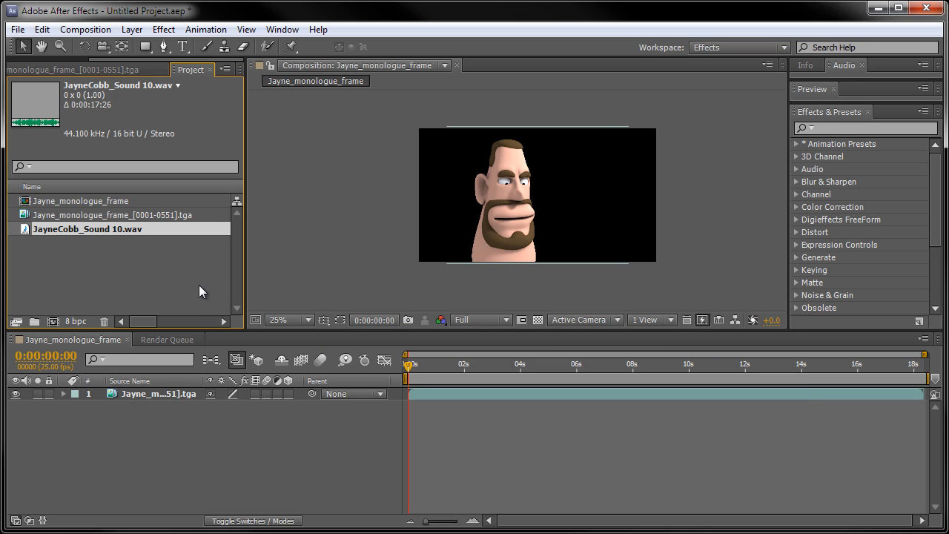
# Open JayneCobb_Sound 10.wav in a widened footage viewer, play it to check the audio, and close the viewer.
pyautogui.doubleClick(60, 228)
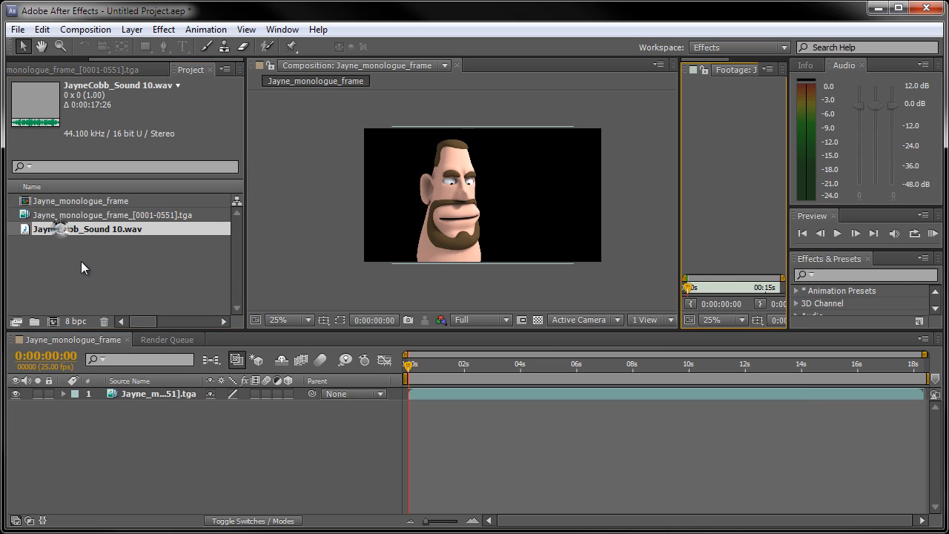
pyautogui.moveTo(680, 213); pyautogui.dragTo(326, 223)
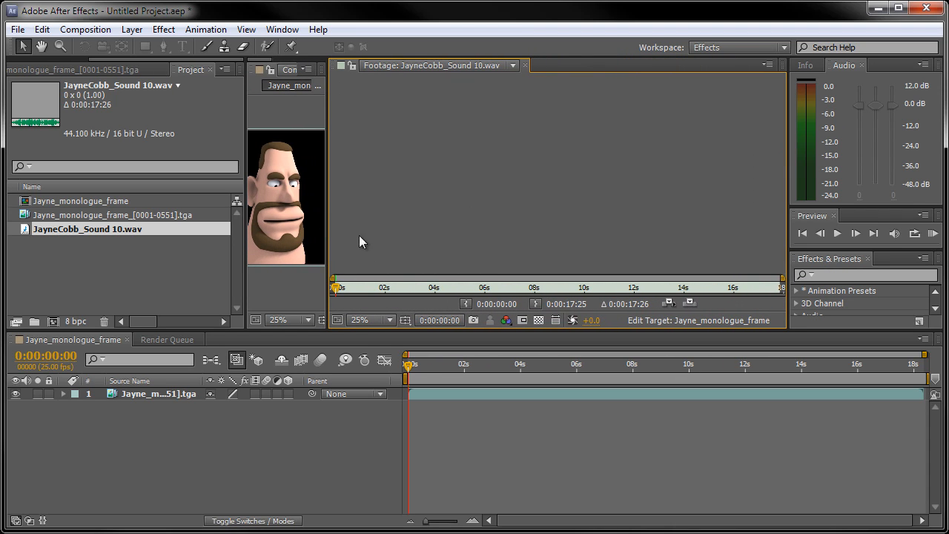
pyautogui.click(837, 234)
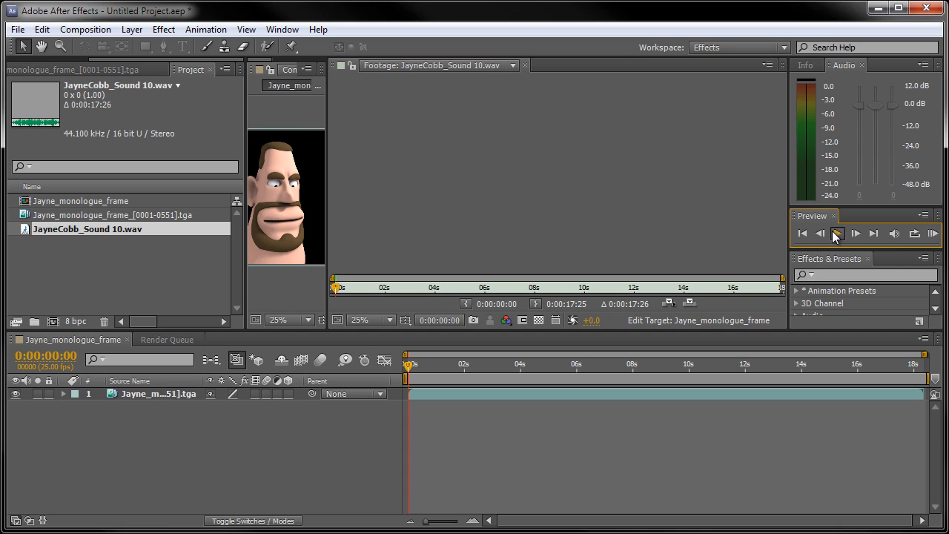
pyautogui.click(418, 253)
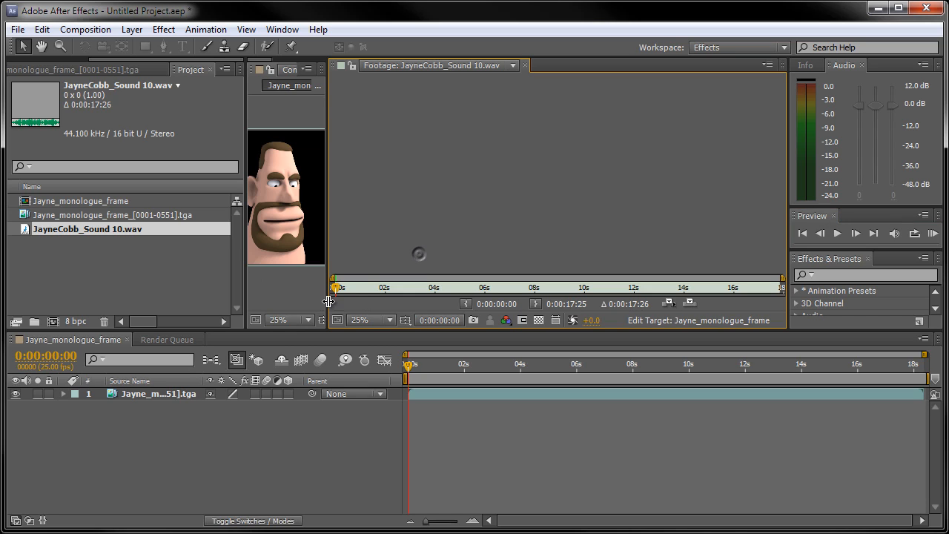
pyautogui.moveTo(335, 287)
pyautogui.mouseDown()
pyautogui.moveTo(670, 301)
pyautogui.moveTo(424, 270)
pyautogui.moveTo(673, 290)
pyautogui.moveTo(482, 260)
pyautogui.moveTo(730, 294)
pyautogui.moveTo(336, 289)
pyautogui.mouseUp()
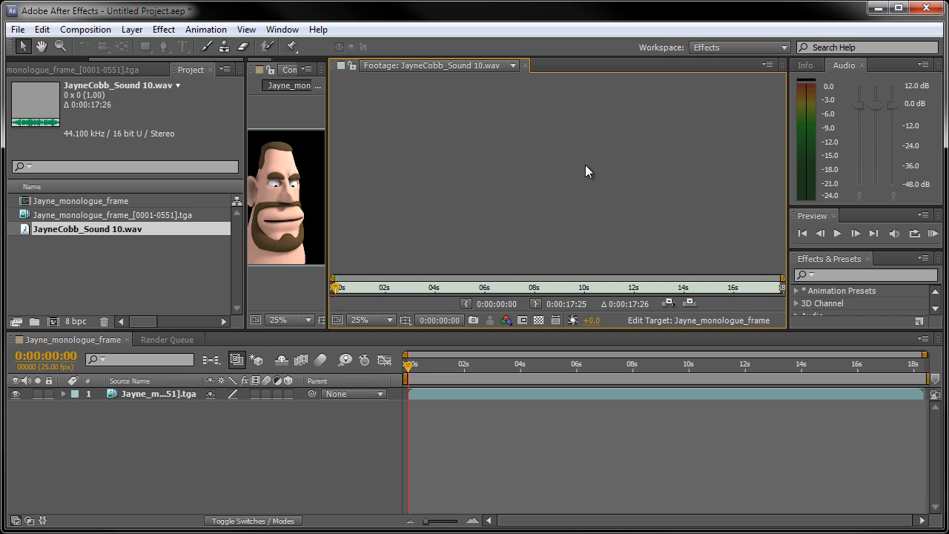
pyautogui.click(524, 65)
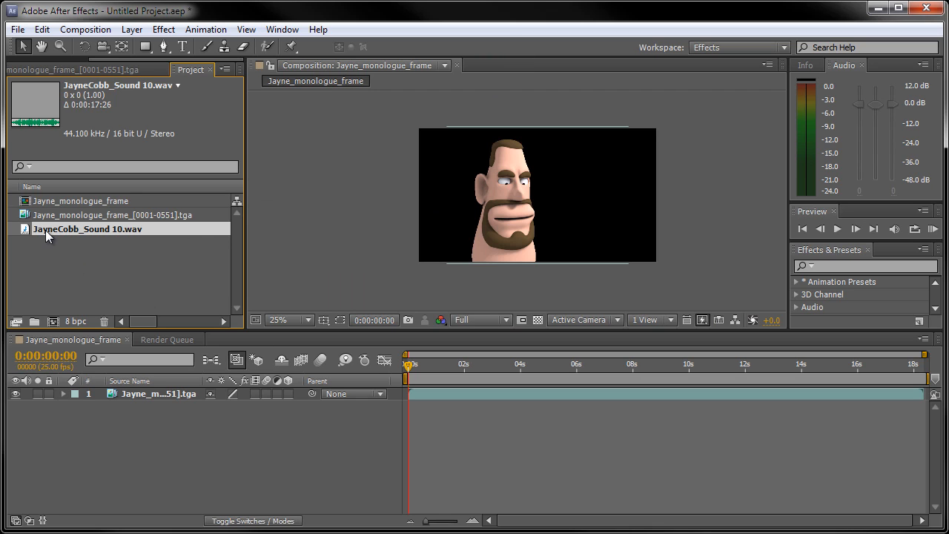
# Add JayneCobb_Sound 10.wav to the composition as a layer below the Jayne image sequence, starting at 0 s, and deselect it.
pyautogui.moveTo(45, 230); pyautogui.dragTo(70, 410)
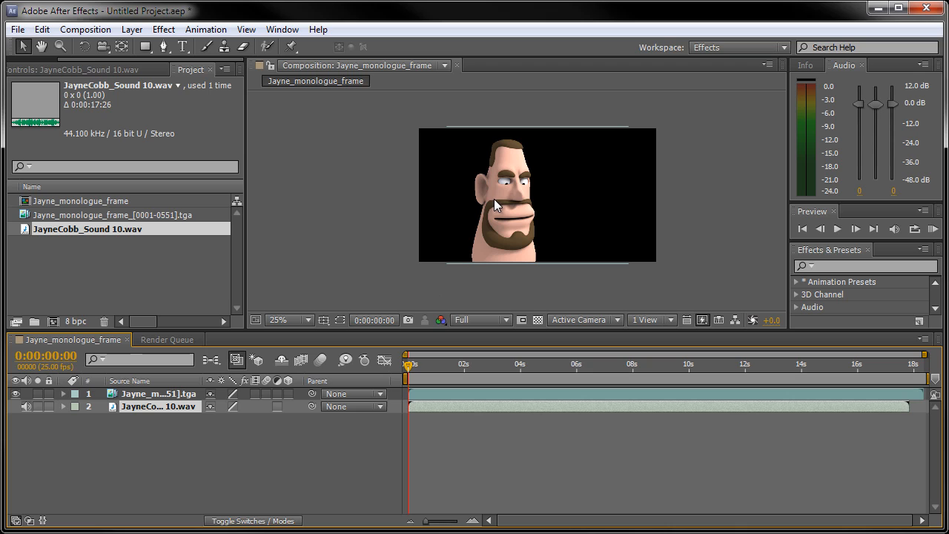
pyautogui.rightClick(319, 465)
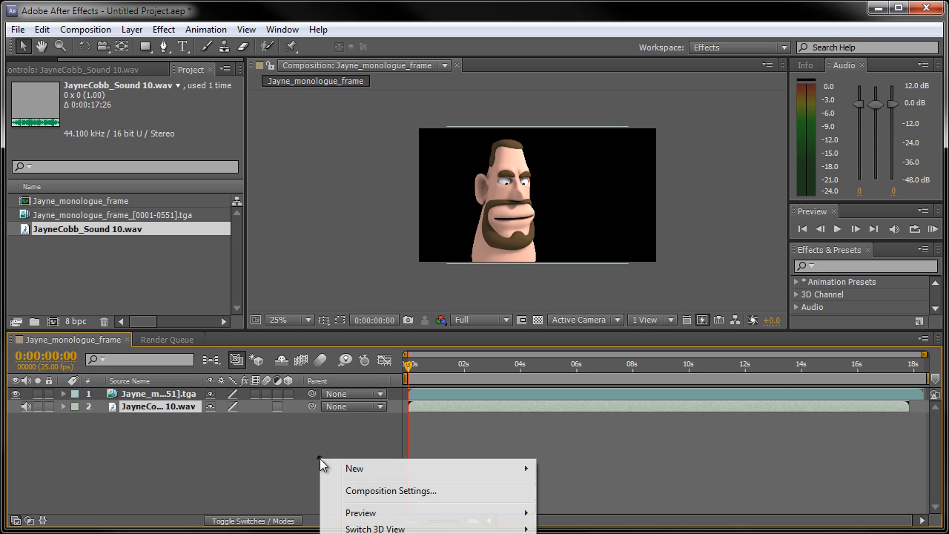
pyautogui.click(311, 435)
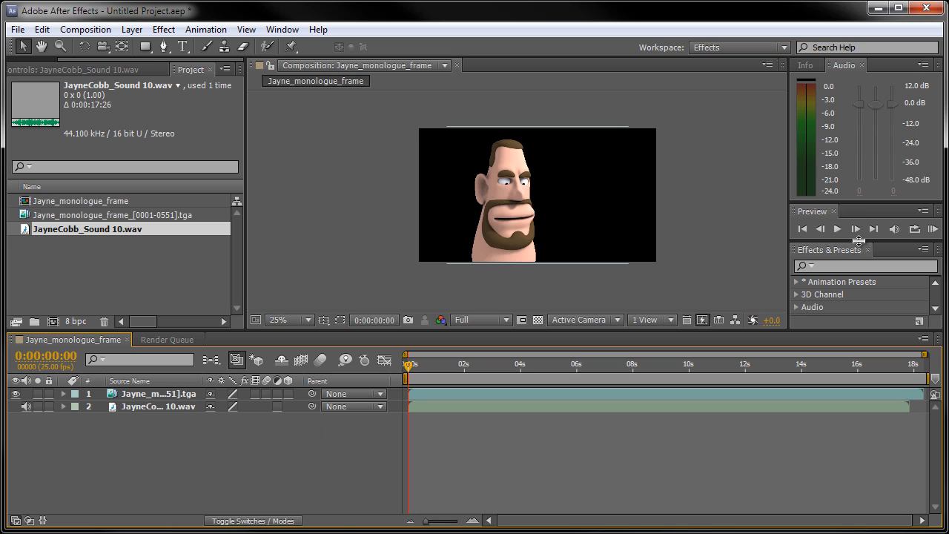
# Enlarge the preview controls to reveal the RAM Preview options and run a RAM preview of the composition.
pyautogui.moveTo(859, 243); pyautogui.dragTo(857, 292)
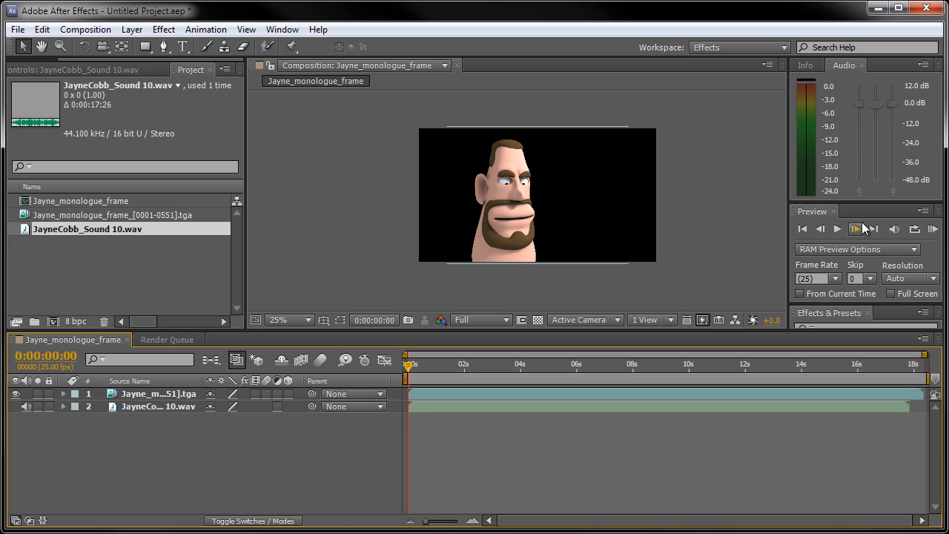
pyautogui.moveTo(862, 202); pyautogui.dragTo(860, 121)
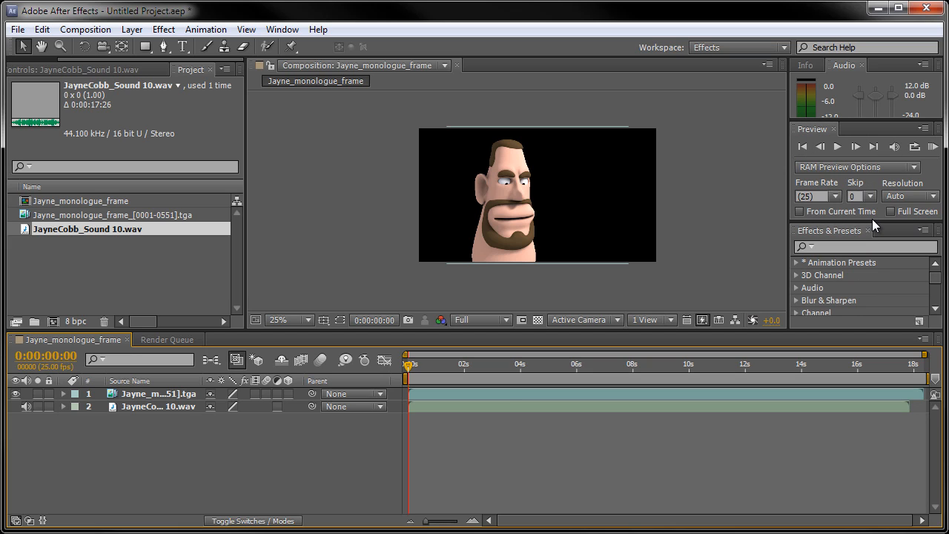
pyautogui.moveTo(872, 224); pyautogui.dragTo(868, 266)
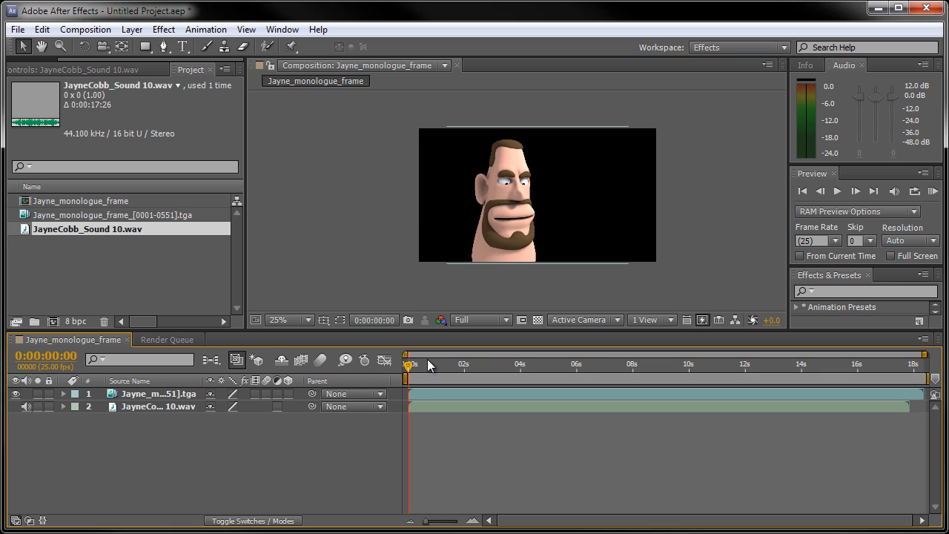
pyautogui.press('KP_0')
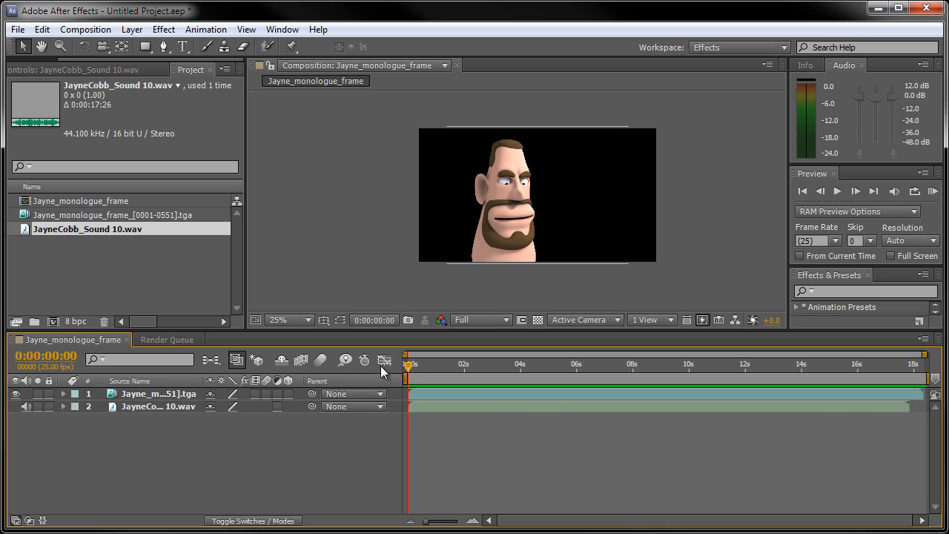
pyautogui.moveTo(410, 366)
pyautogui.mouseDown()
pyautogui.moveTo(668, 391)
pyautogui.moveTo(410, 367)
pyautogui.mouseUp()
pyautogui.moveTo(469, 407)
pyautogui.mouseDown()
pyautogui.moveTo(485, 407)
pyautogui.moveTo(456, 408)
pyautogui.moveTo(493, 406)
pyautogui.moveTo(468, 407)
pyautogui.mouseUp()
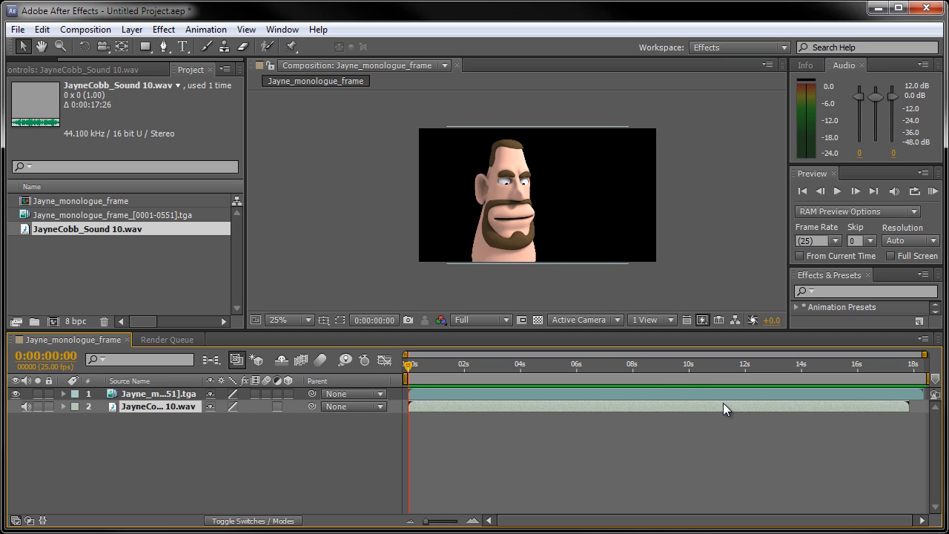
pyautogui.click(367, 473)
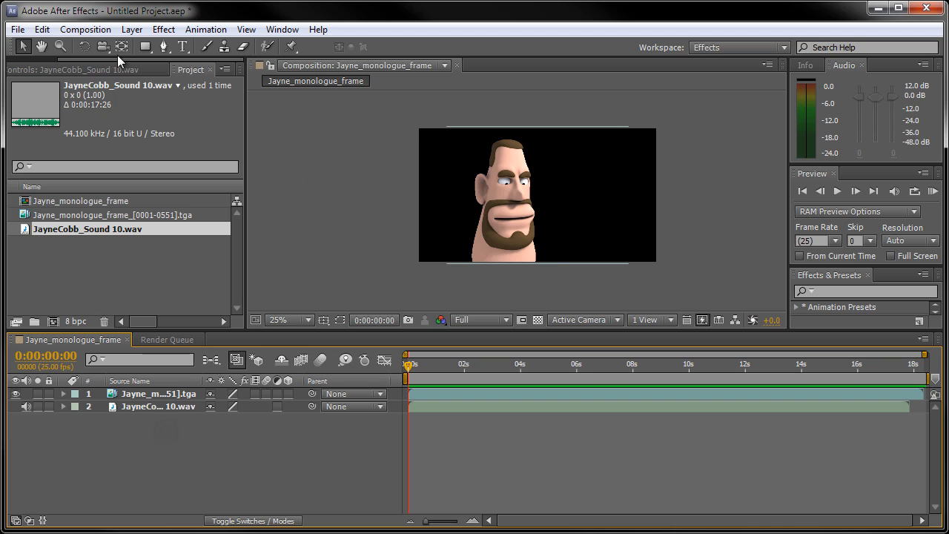
# Queue the Jayne_monologue_frame composition for rendering as a movie and enlarge the render queue area.
pyautogui.click(105, 34)
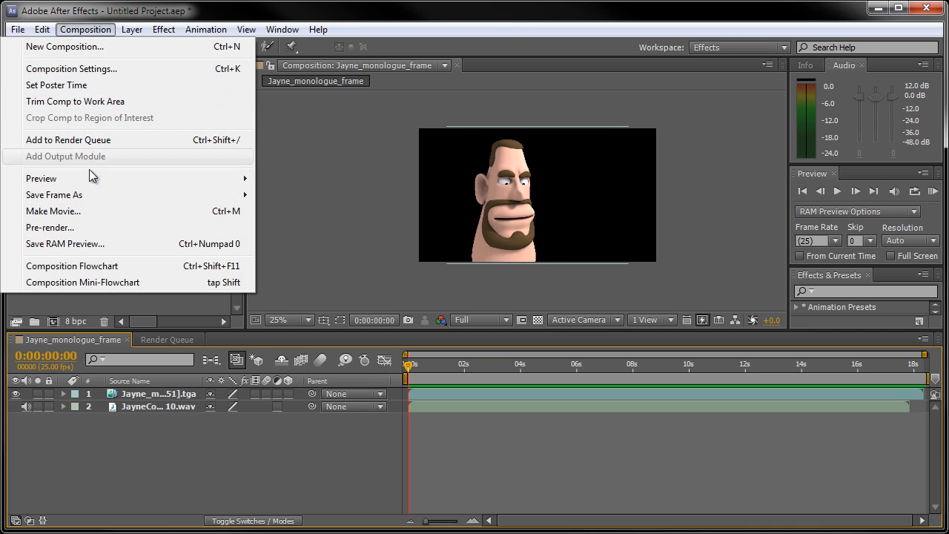
pyautogui.click(69, 215)
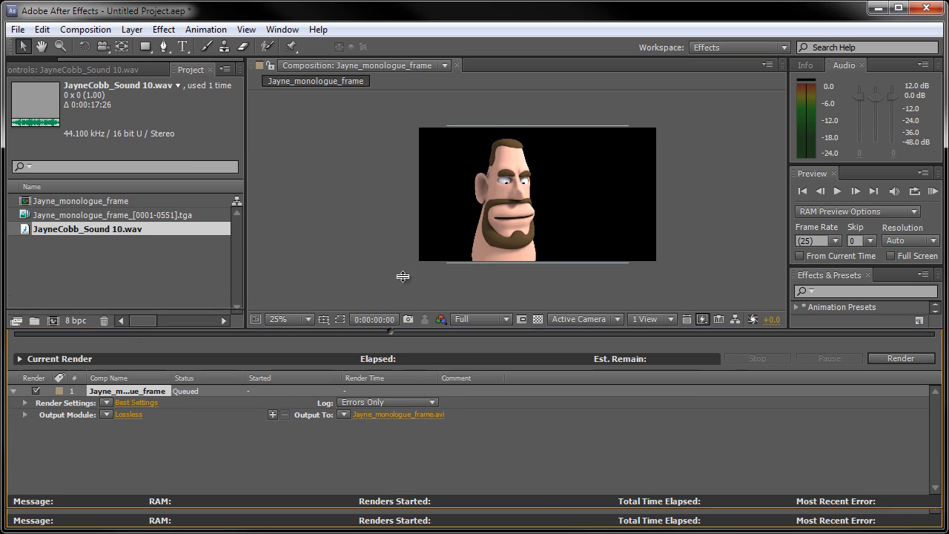
pyautogui.moveTo(390, 331); pyautogui.dragTo(393, 270)
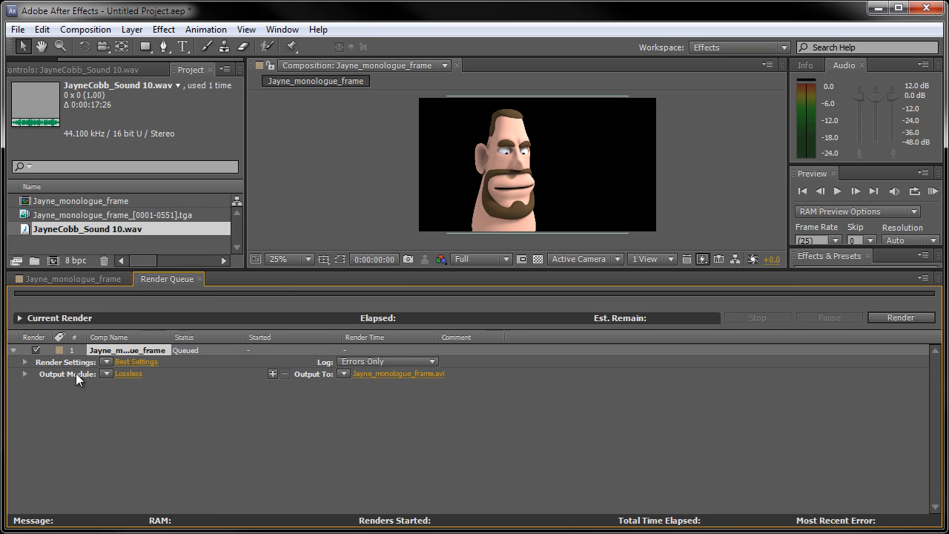
# Change the queued render's output module format to QuickTime.
pyautogui.click(129, 374)
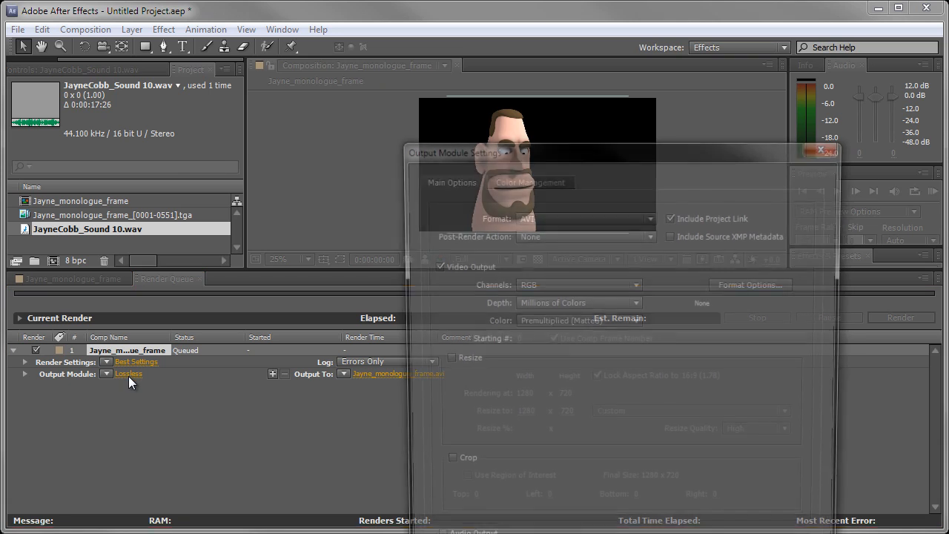
pyautogui.moveTo(520, 147); pyautogui.dragTo(397, 23)
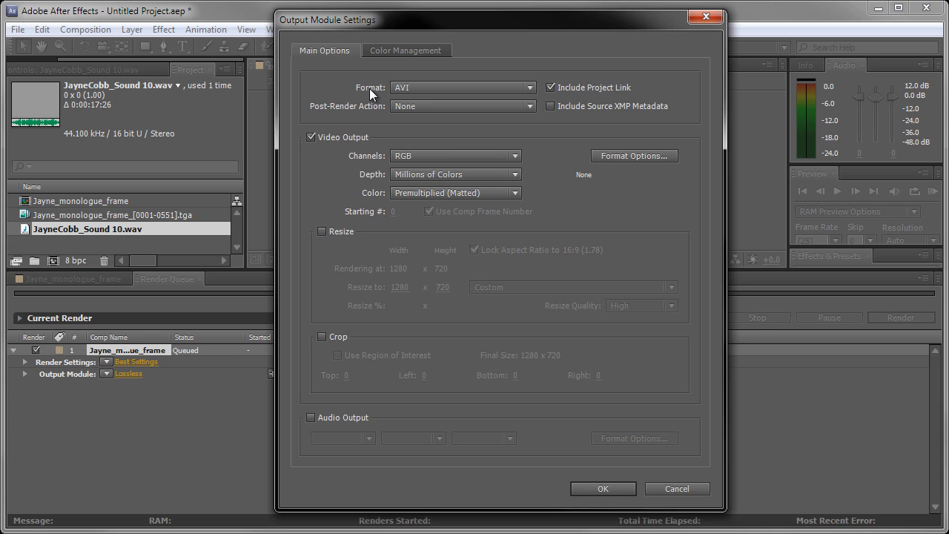
pyautogui.click(421, 86)
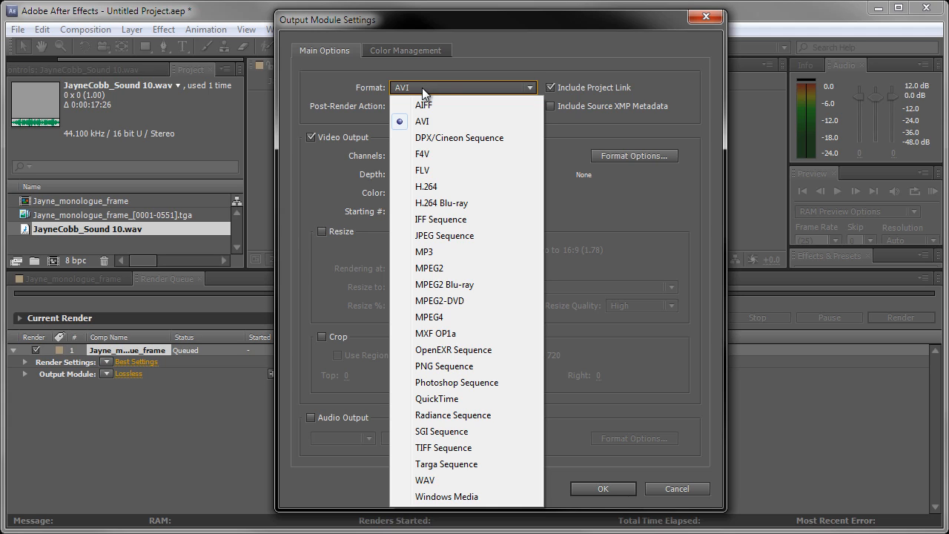
pyautogui.click(459, 404)
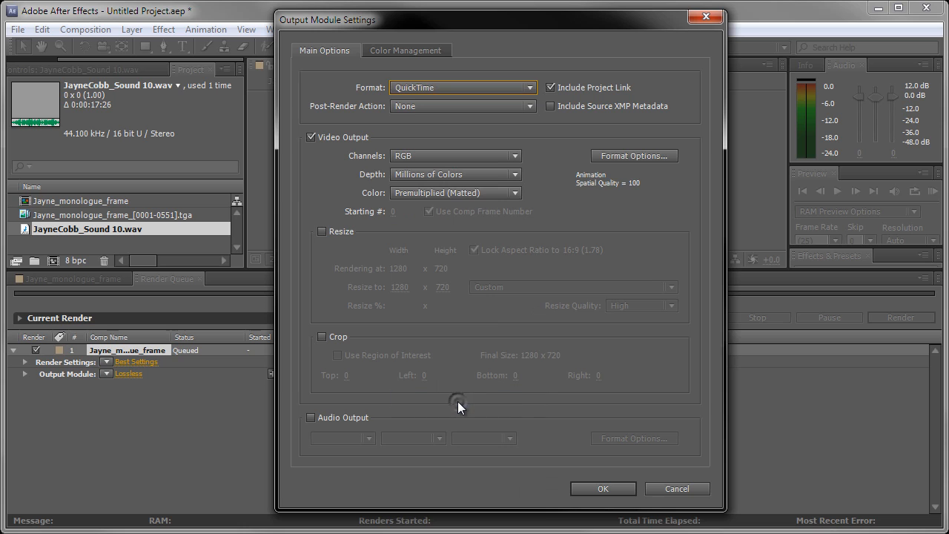
# Set the QuickTime video codec to MPEG-4 Video and enable 48.000 kHz, 16 Bit, Stereo audio output for the render.
pyautogui.click(640, 157)
pyautogui.moveTo(607, 156); pyautogui.dragTo(507, 40)
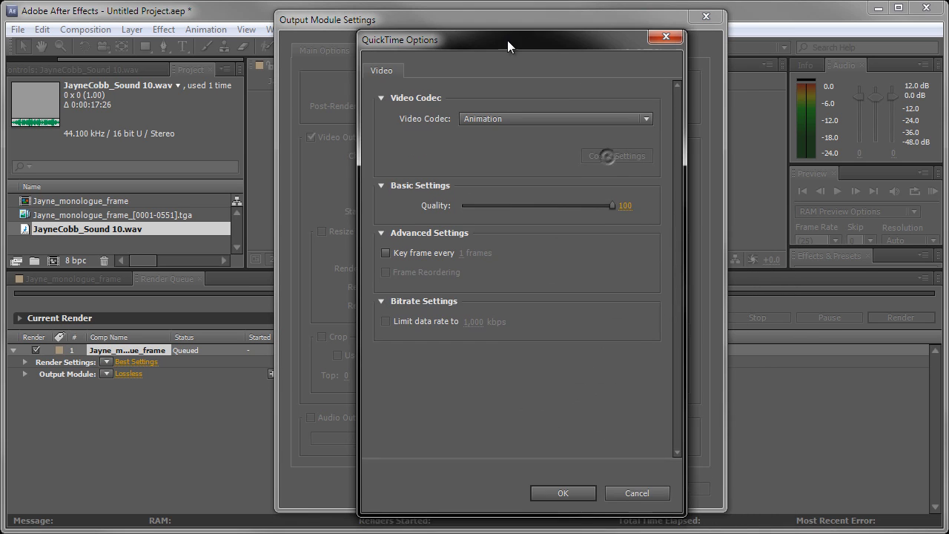
pyautogui.click(524, 120)
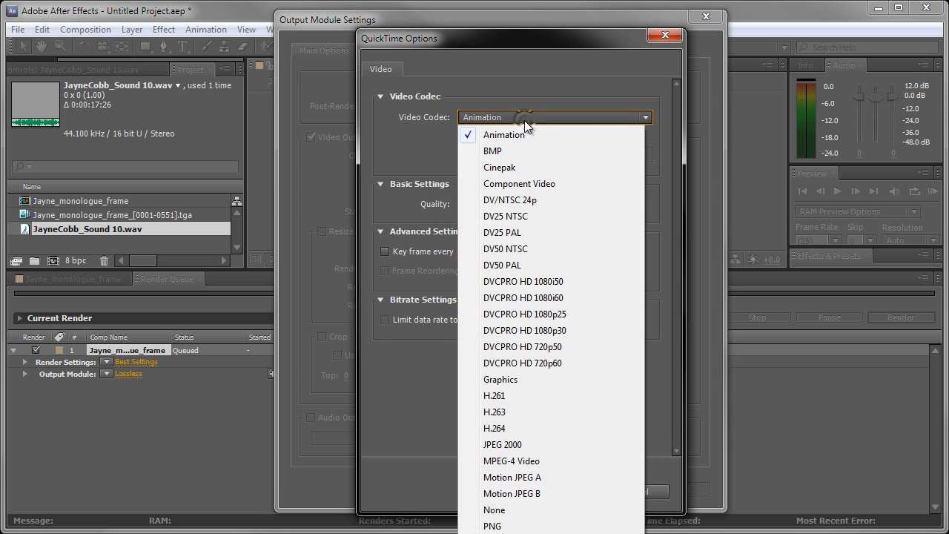
pyautogui.click(542, 461)
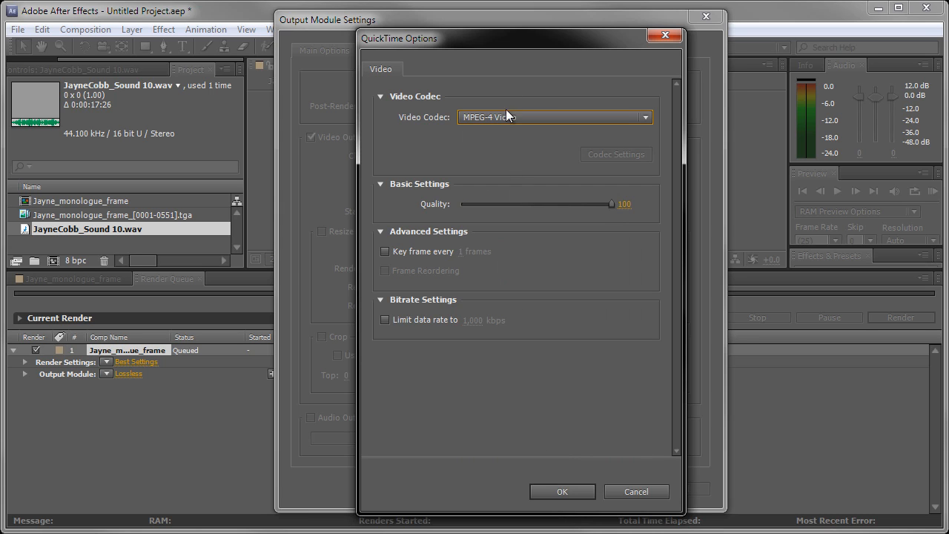
pyautogui.moveTo(494, 39); pyautogui.dragTo(477, 31)
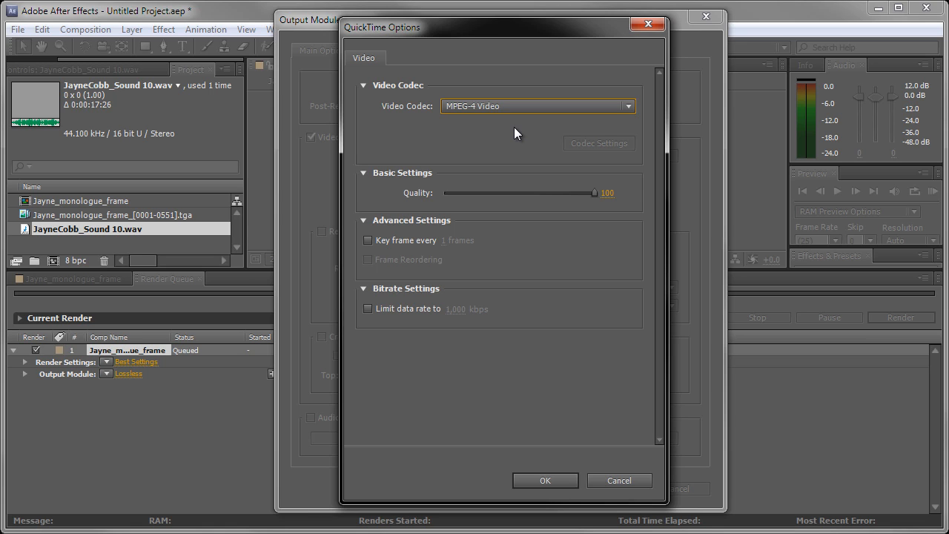
pyautogui.click(479, 104)
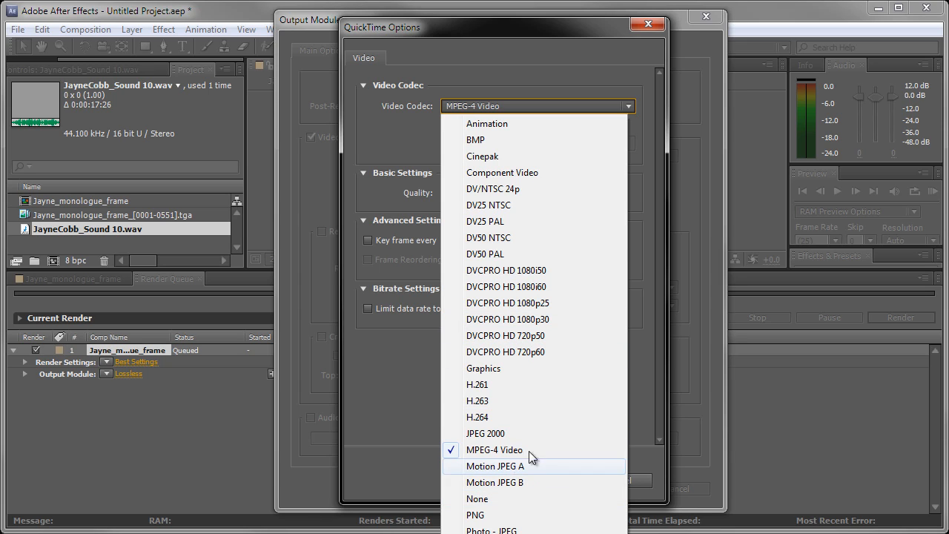
pyautogui.click(379, 386)
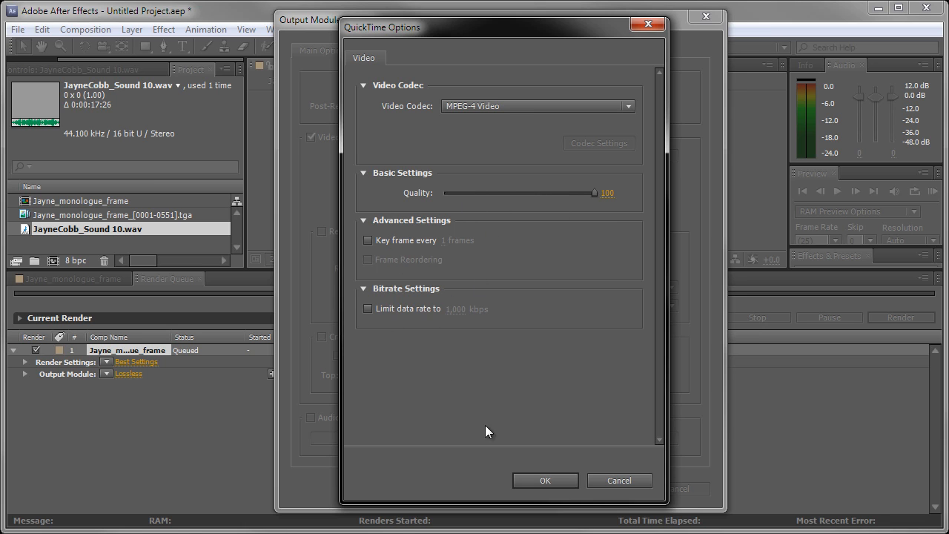
pyautogui.click(531, 478)
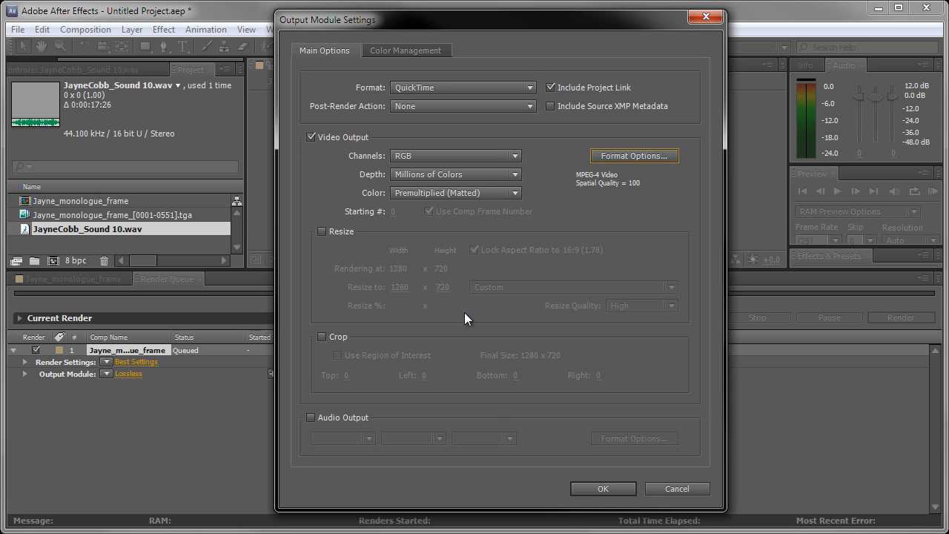
pyautogui.click(311, 417)
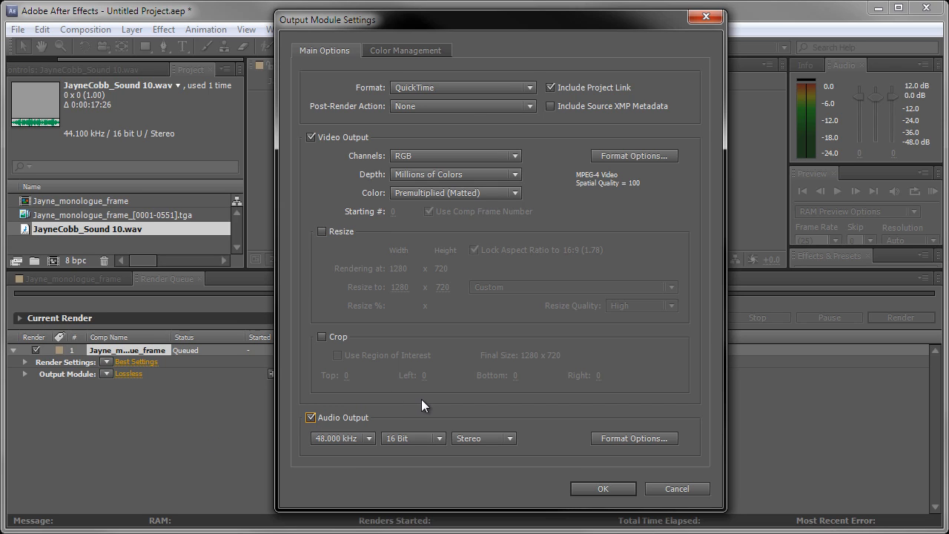
pyautogui.click(603, 488)
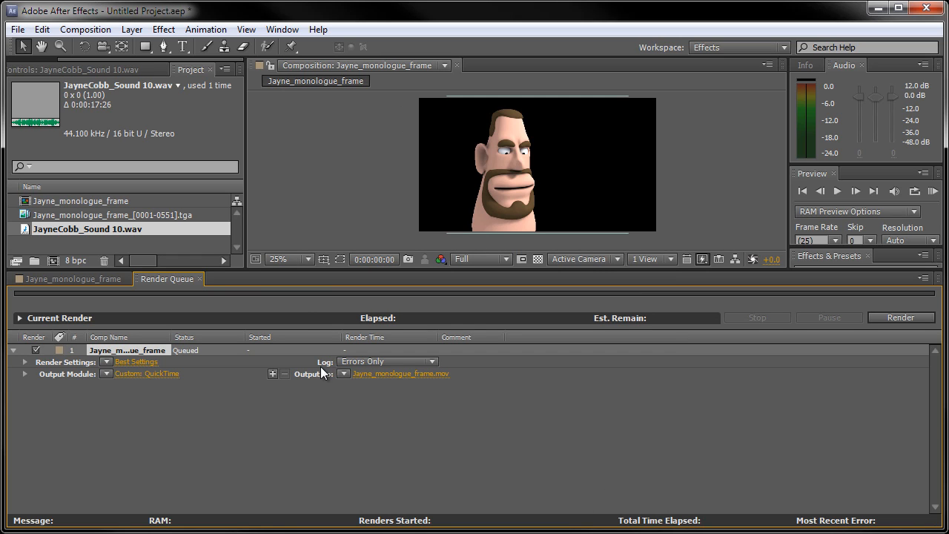
# Choose the afx folder inside Cert4 Project03 Lip sync on the Desktop as the output movie's destination.
pyautogui.click(397, 374)
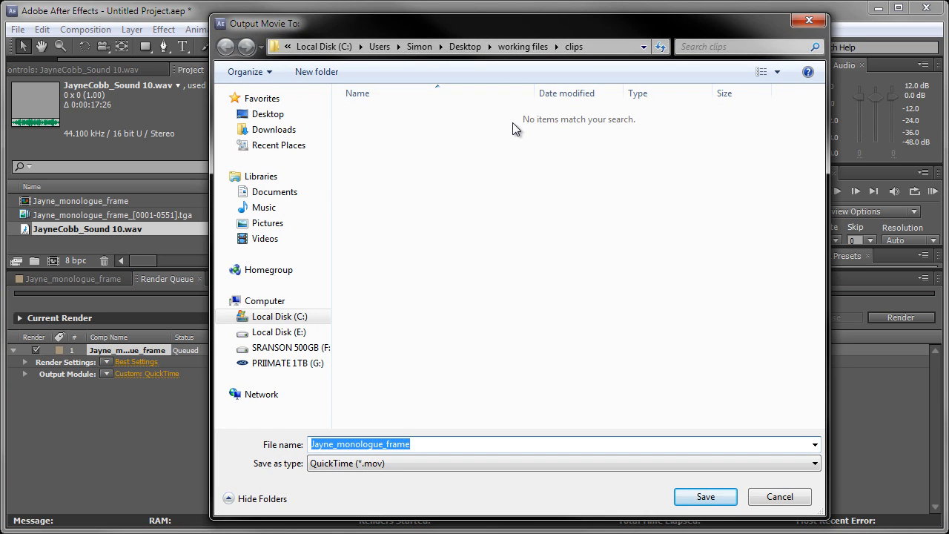
pyautogui.click(419, 45)
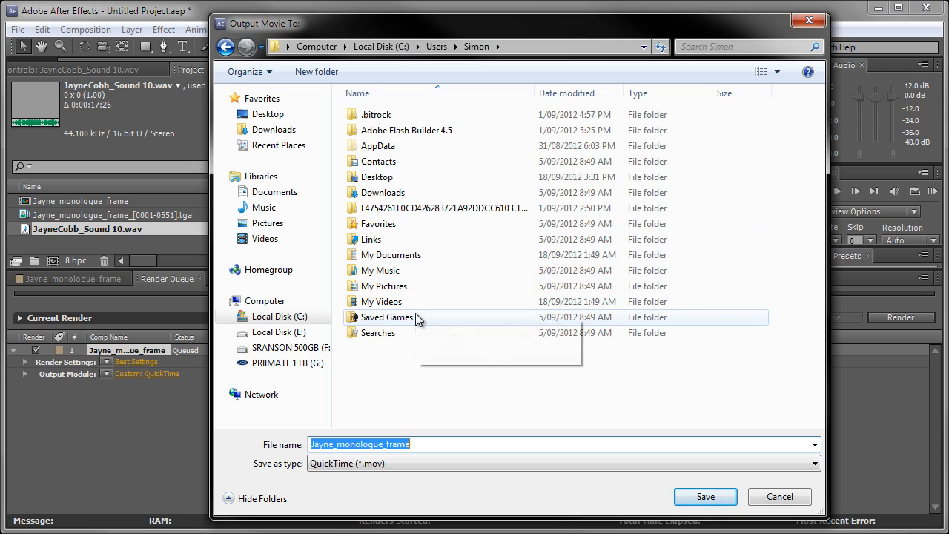
pyautogui.click(268, 115)
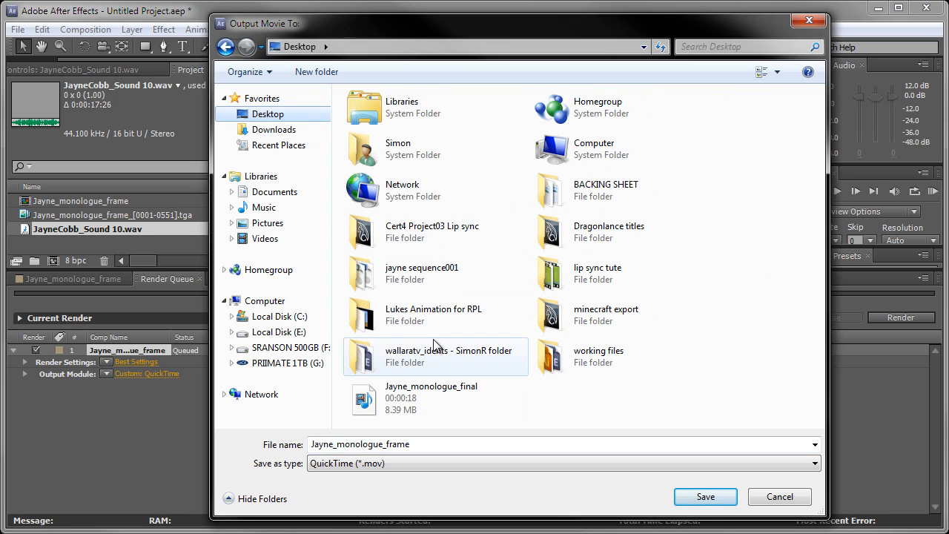
pyautogui.doubleClick(460, 268)
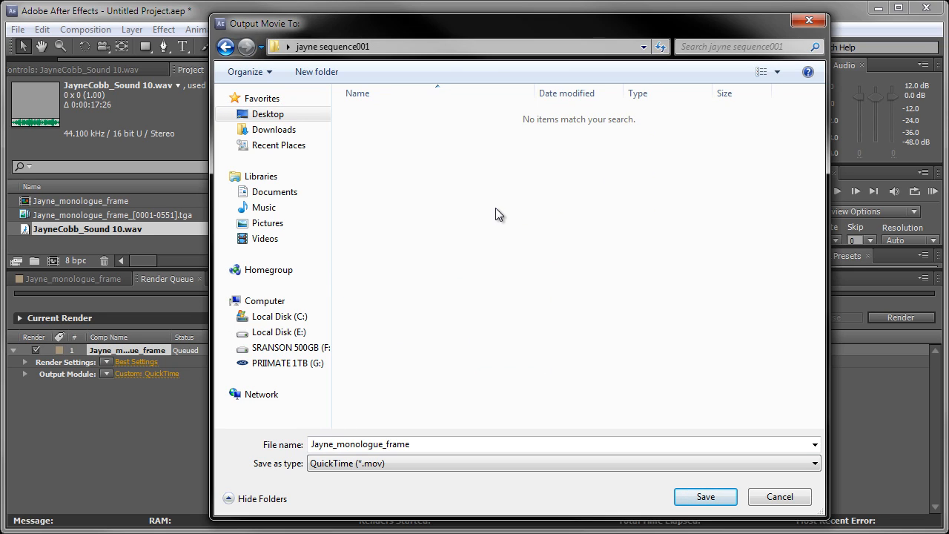
pyautogui.hotkey('alt', 'Left')
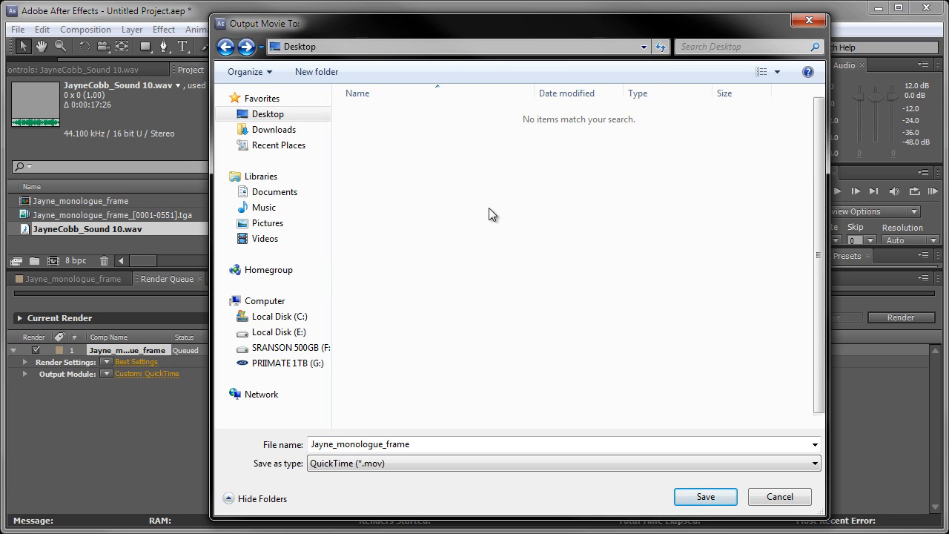
pyautogui.doubleClick(449, 232)
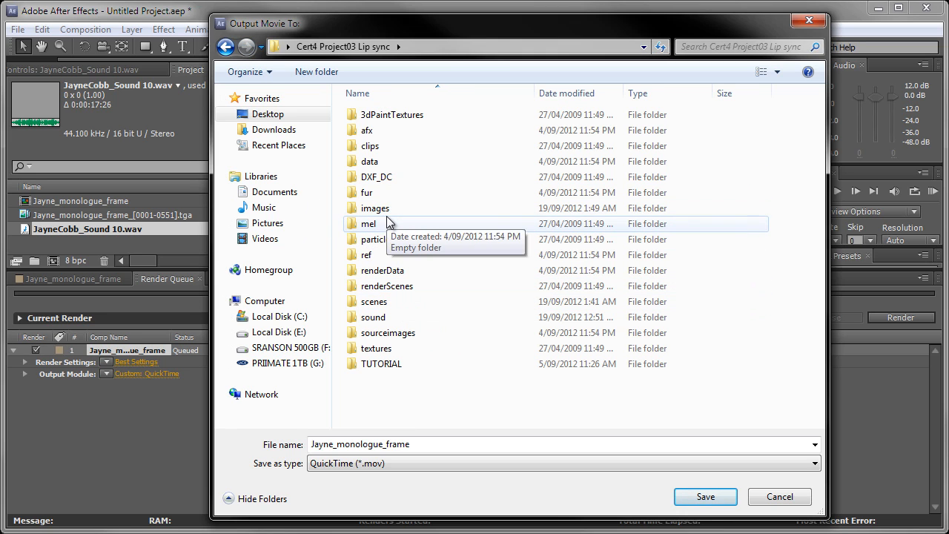
pyautogui.doubleClick(367, 133)
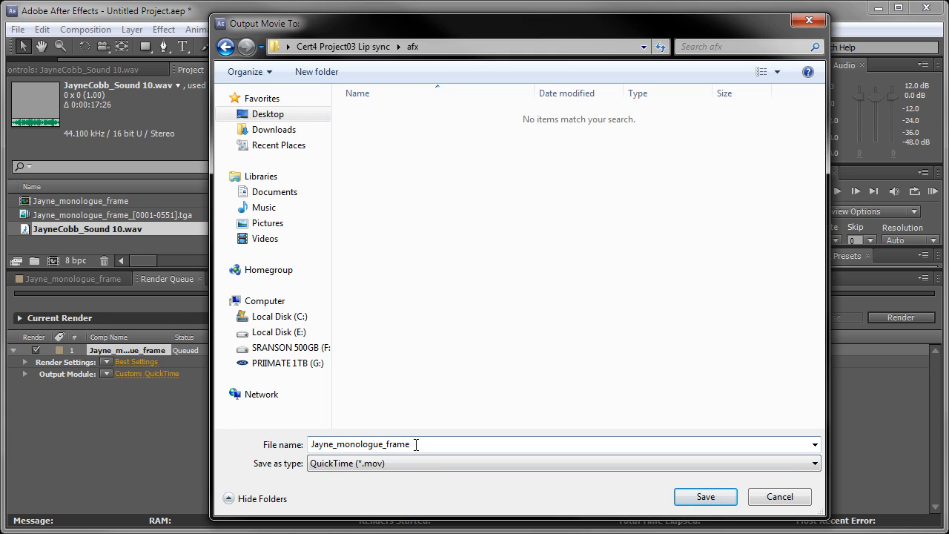
# Name the output movie Jayne_monologue001_FINAL, save that destination and render the queued composition.
pyautogui.doubleClick(412, 445)
pyautogui.click(416, 444)
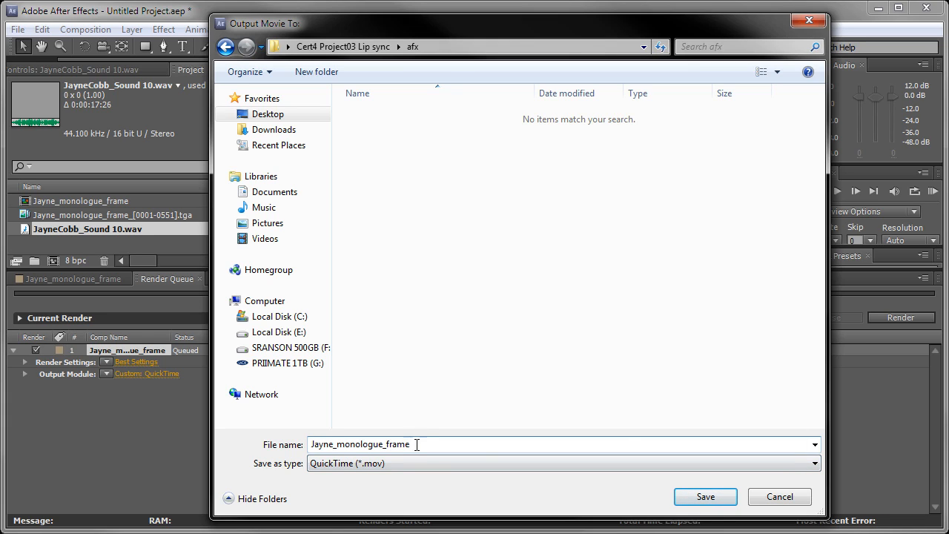
pyautogui.moveTo(409, 445); pyautogui.dragTo(384, 444)
pyautogui.write('001')
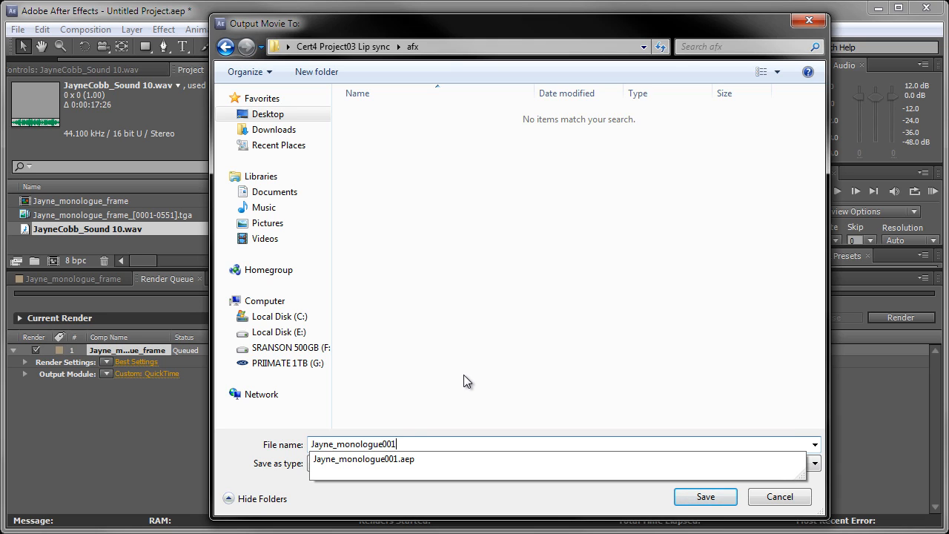
pyautogui.write('_FN')
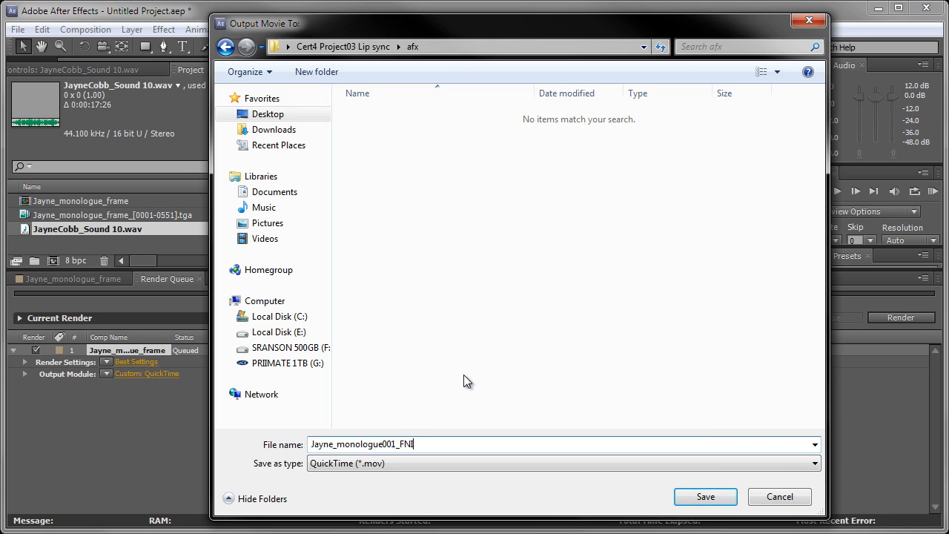
pyautogui.write('I')
pyautogui.press('BackSpace')
pyautogui.press('BackSpace')
pyautogui.write('INAL')
pyautogui.click(699, 500)
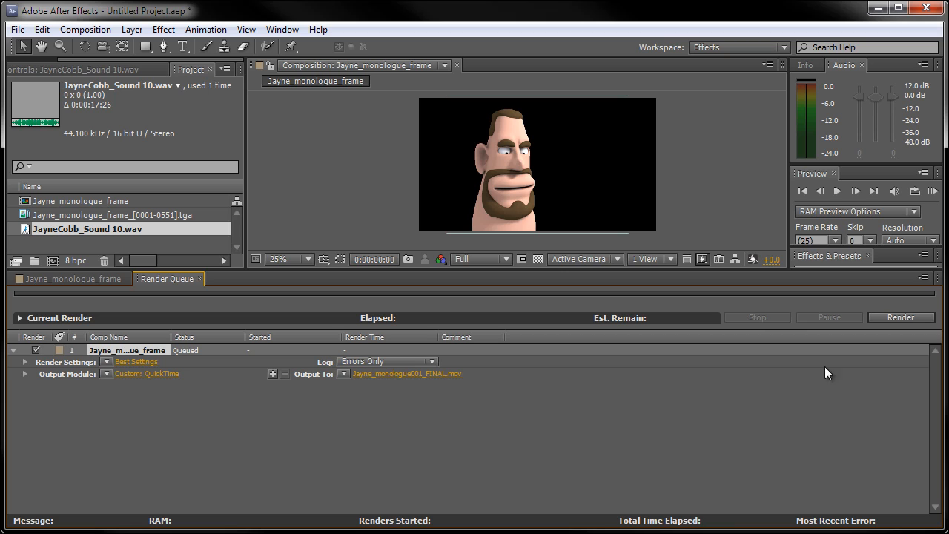
pyautogui.click(905, 316)
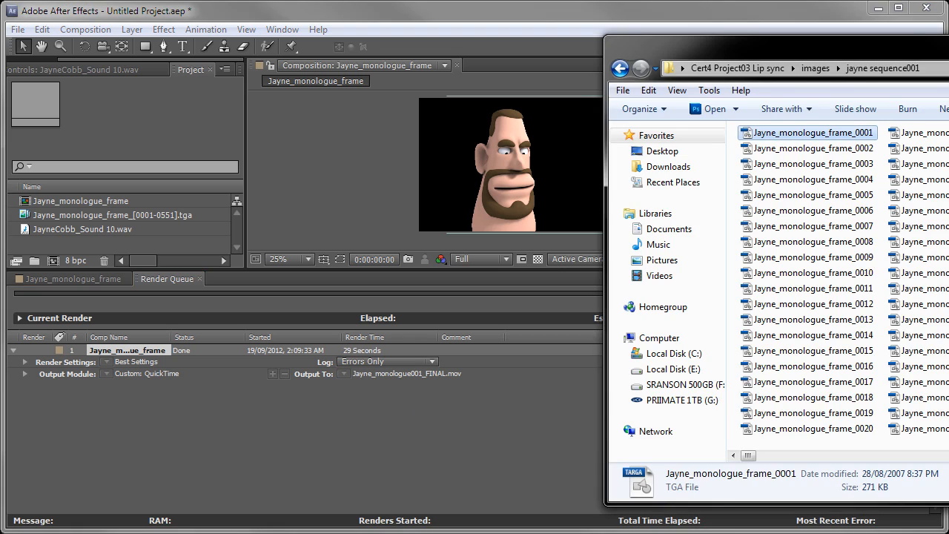
# Switch to Windows Explorer and locate the Jayne_monologue001_FINAL movie in the Cert4 Project03 Lip sync project's afx folder.
pyautogui.moveTo(816, 14); pyautogui.dragTo(599, 40)
pyautogui.press('BackSpace')
pyautogui.press('BackSpace')
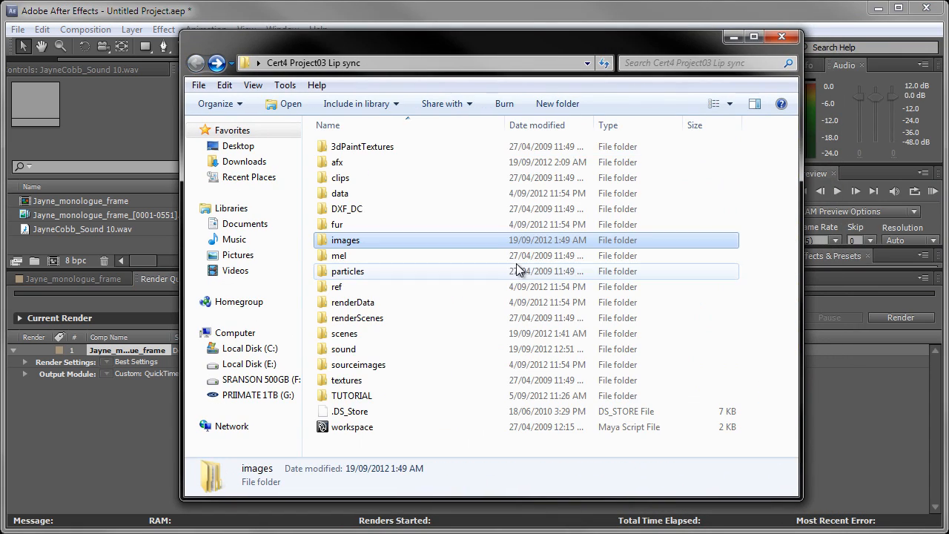
pyautogui.doubleClick(335, 163)
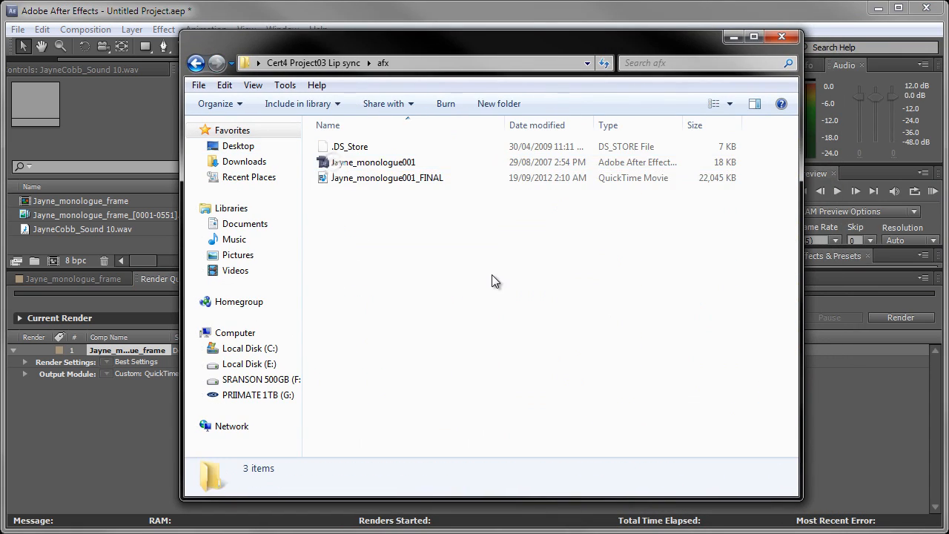
pyautogui.click(415, 178)
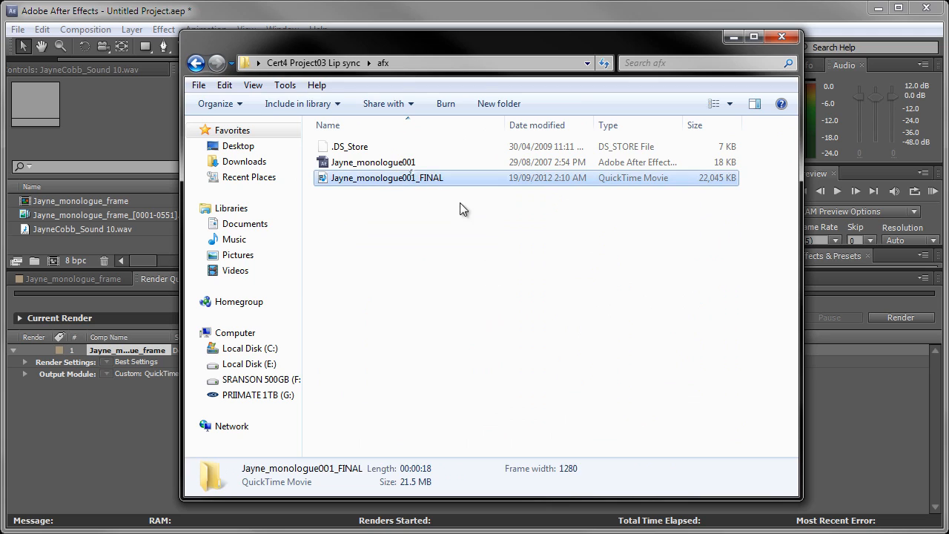
# Play the rendered Jayne_monologue001_FINAL movie in a reduced player window, close it and return to After Effects.
pyautogui.doubleClick(373, 180)
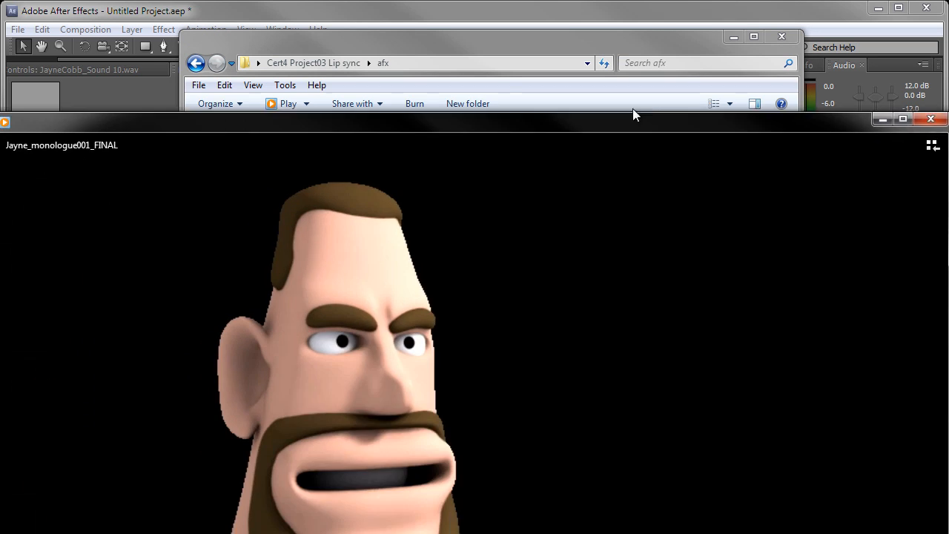
pyautogui.moveTo(624, 120); pyautogui.dragTo(630, 17)
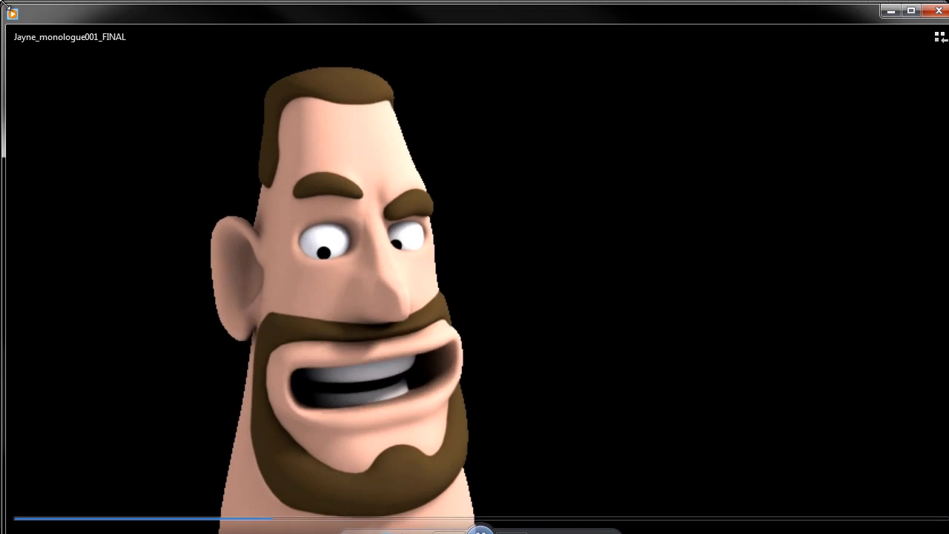
pyautogui.moveTo(3, 6); pyautogui.dragTo(180, 149)
pyautogui.moveTo(247, 159); pyautogui.dragTo(130, 56)
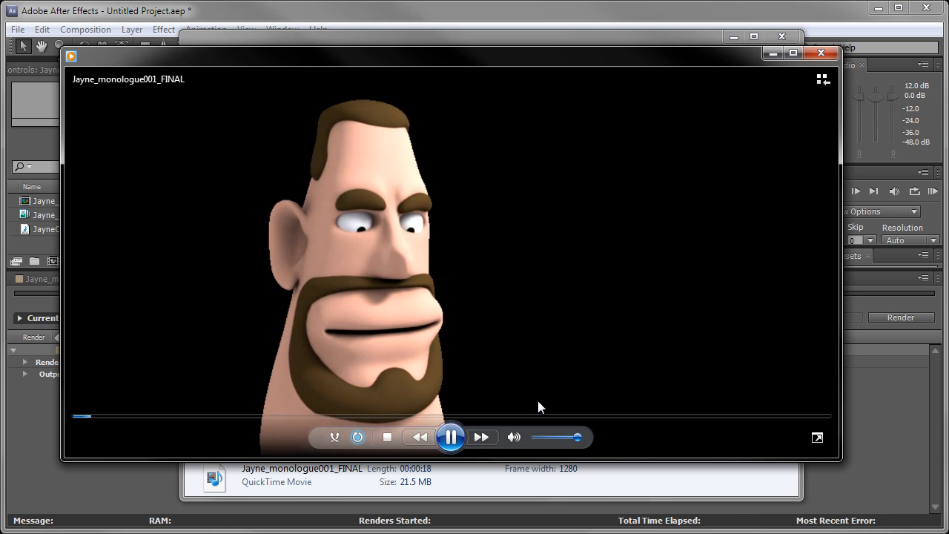
pyautogui.click(387, 437)
pyautogui.click(820, 53)
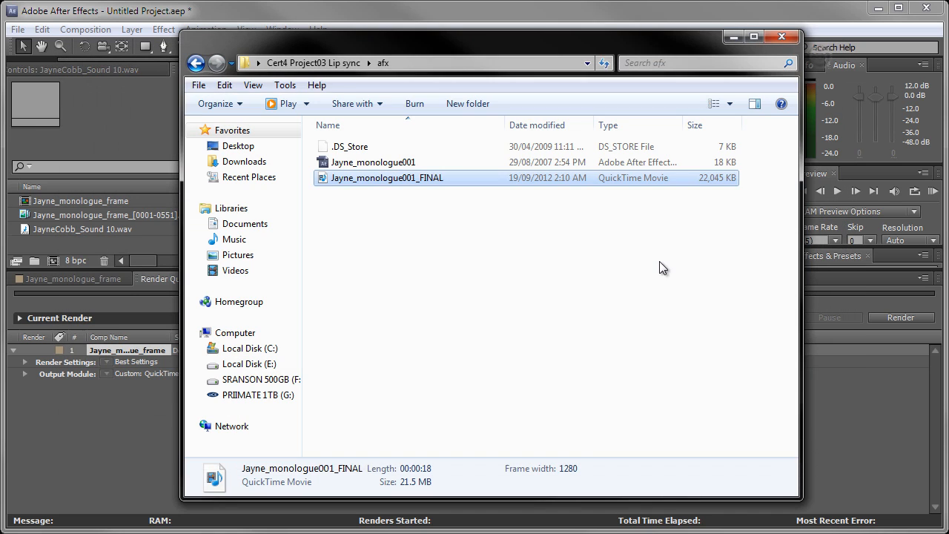
pyautogui.click(593, 312)
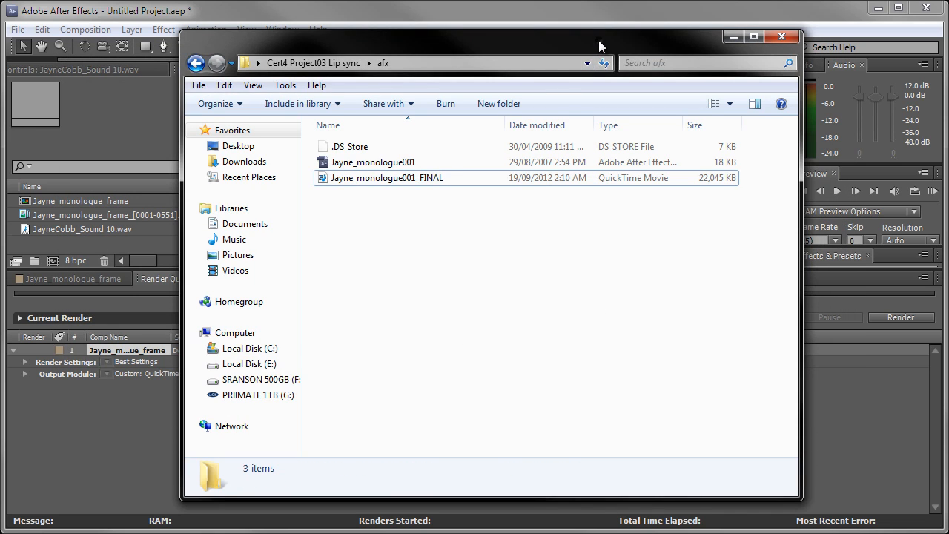
pyautogui.moveTo(599, 42); pyautogui.dragTo(570, 533)
pyautogui.click(568, 44)
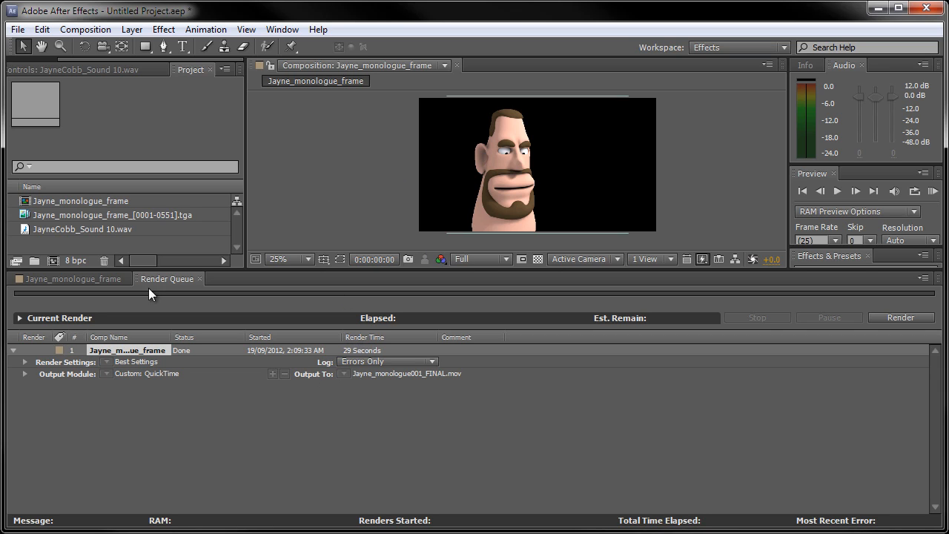
pyautogui.click(17, 30)
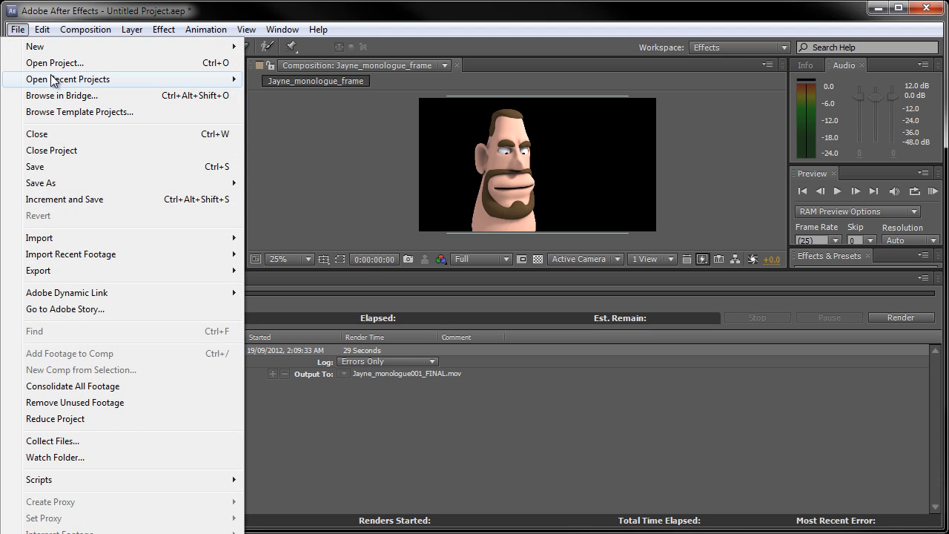
pyautogui.click(74, 169)
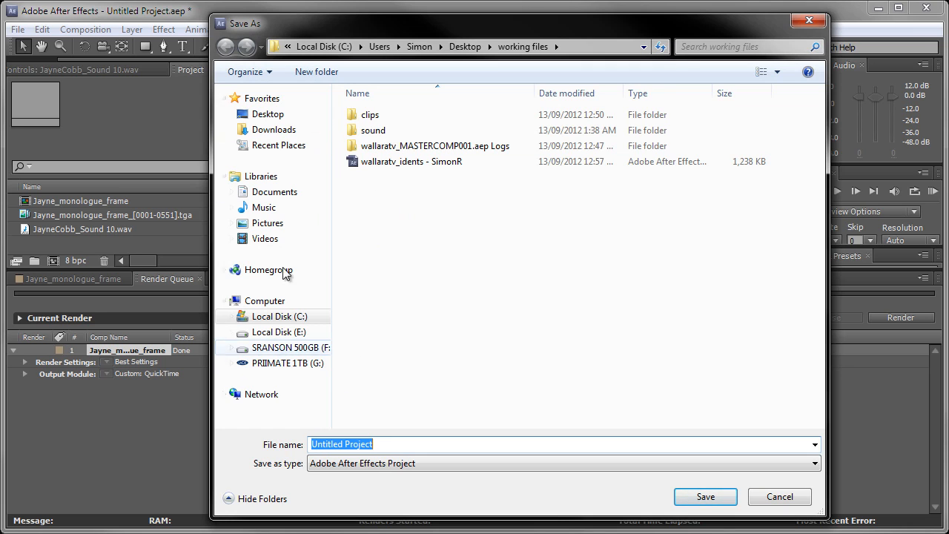
pyautogui.click(762, 507)
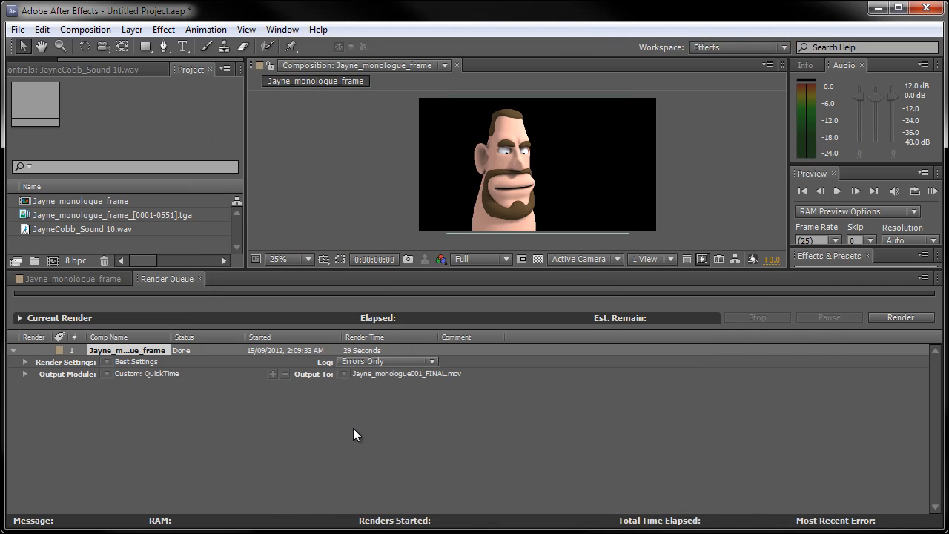